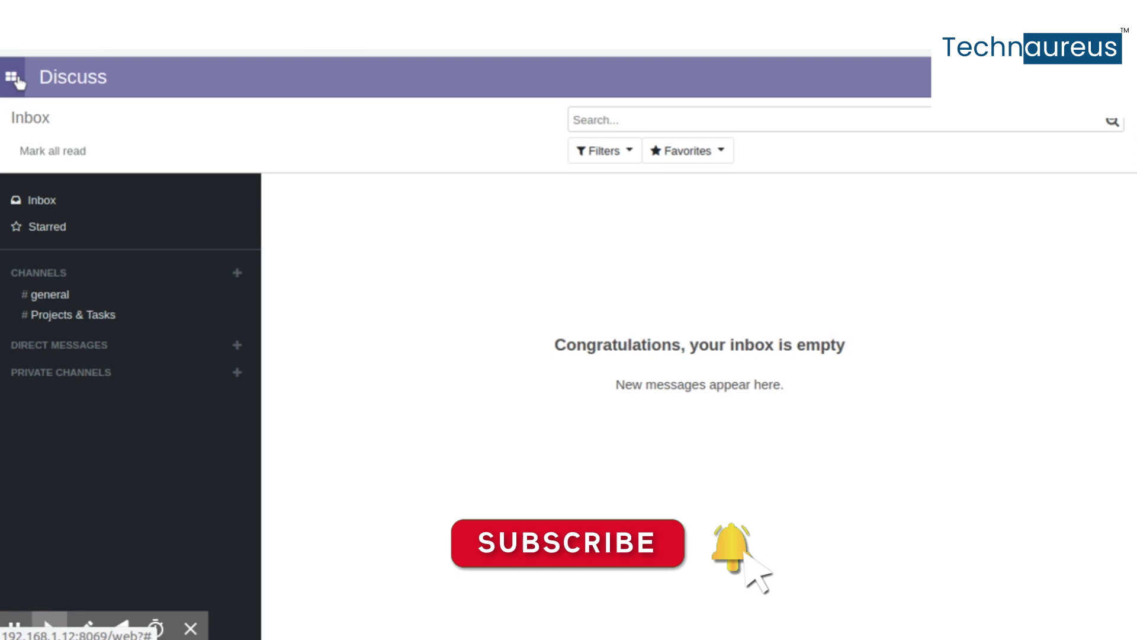
Step: Open the Dry Clean record from the configured services list in Service Management
click(18, 82)
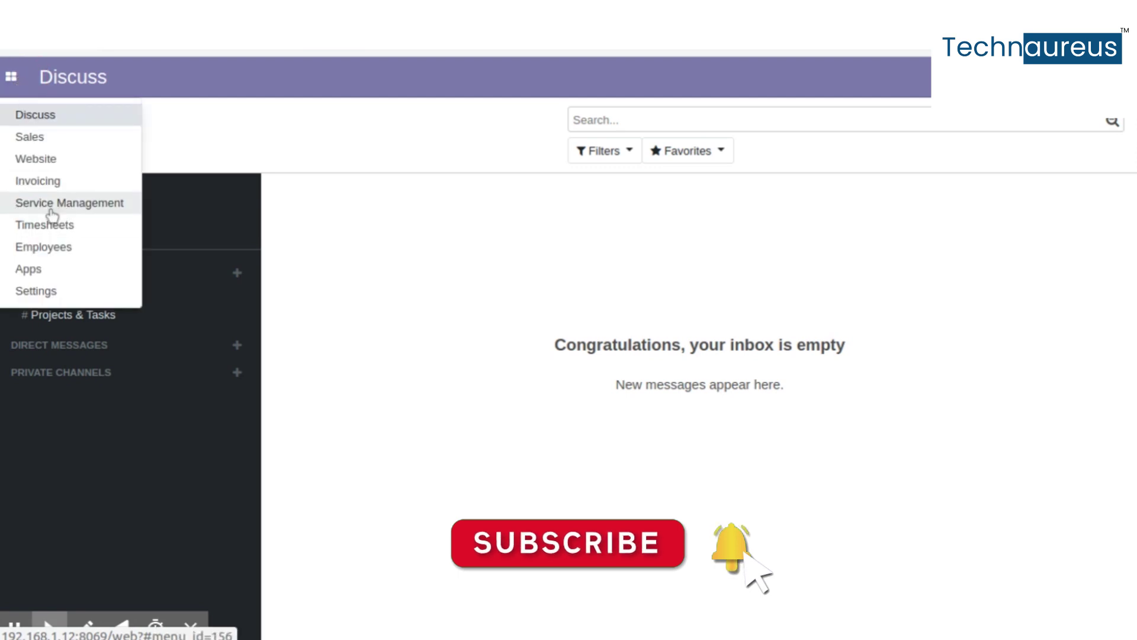
click(93, 208)
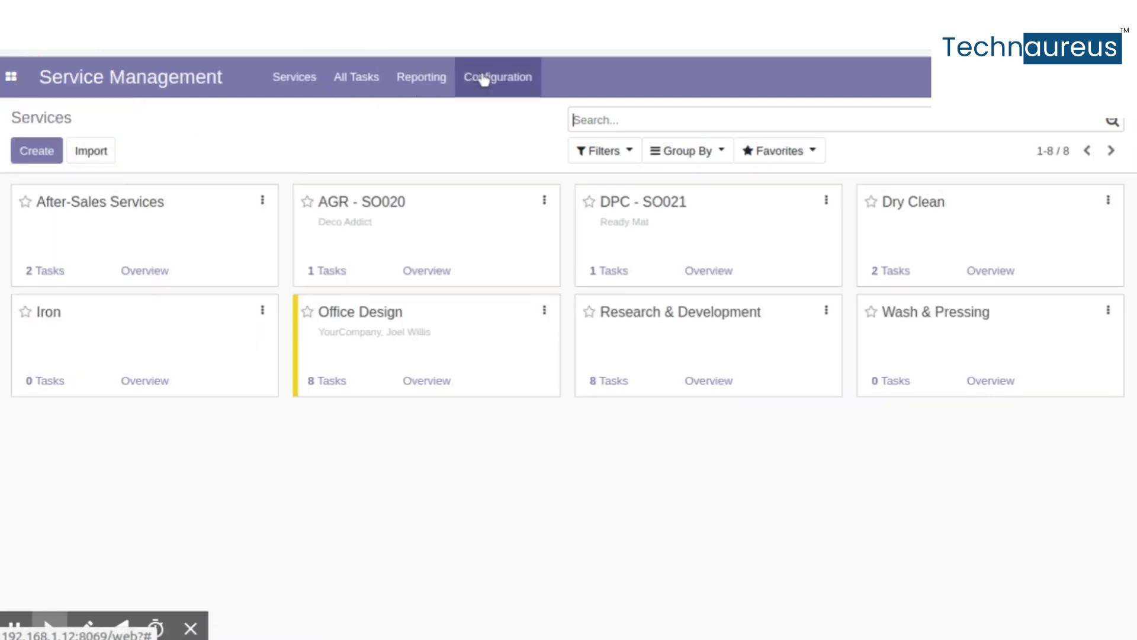
click(484, 80)
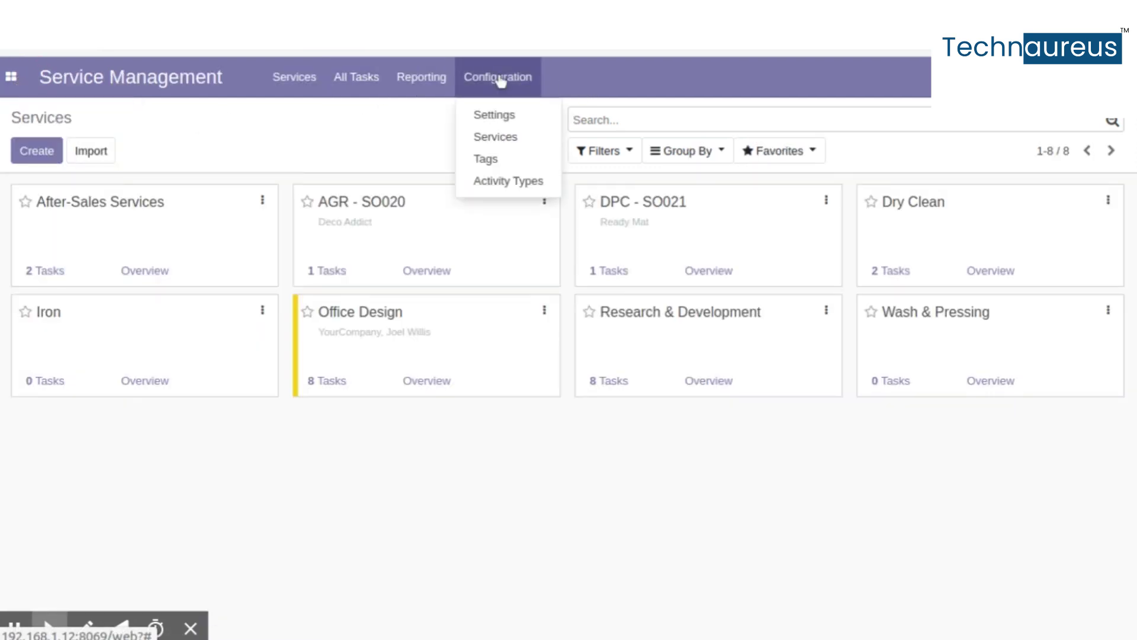
click(496, 136)
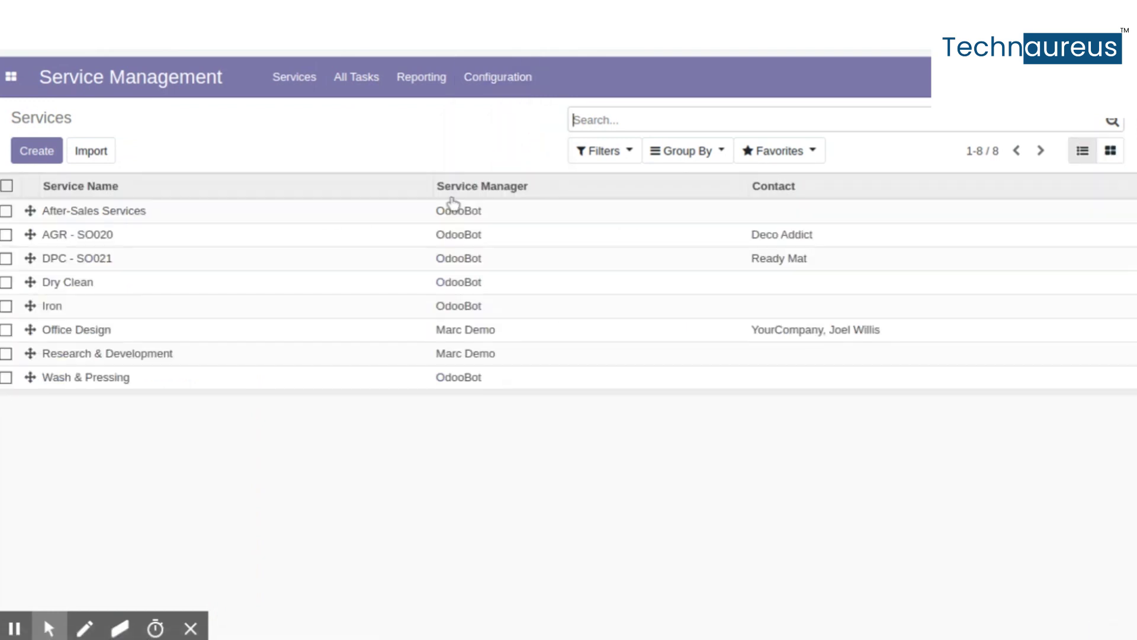
click(269, 282)
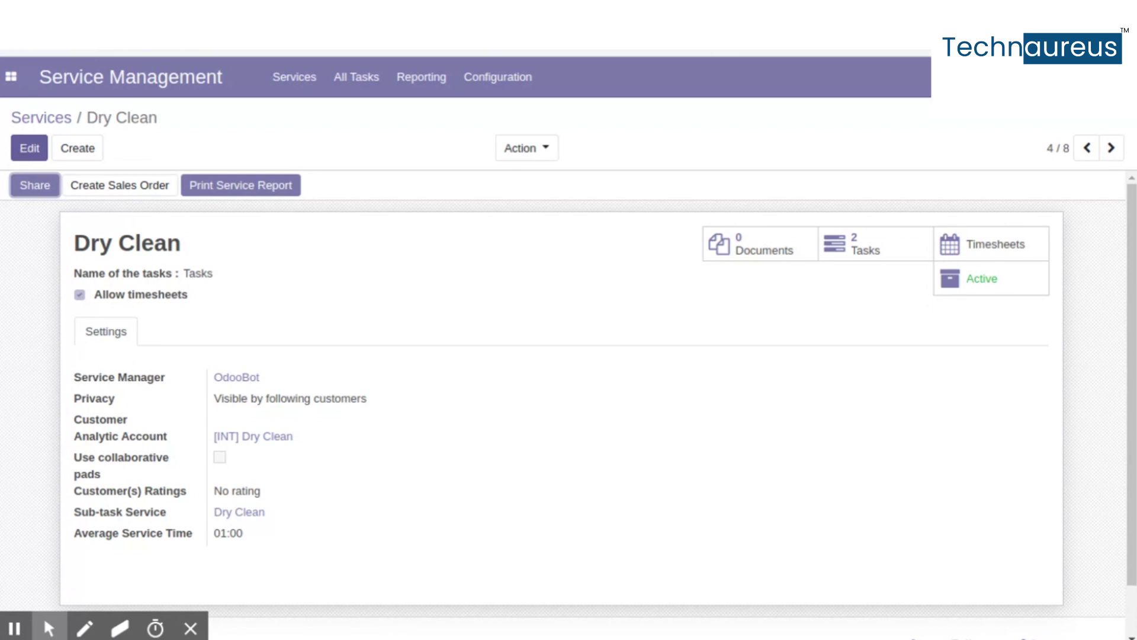
Step: Open the Dry Clean service for editing, examine its settings through Average Service Time, and save the record
click(30, 148)
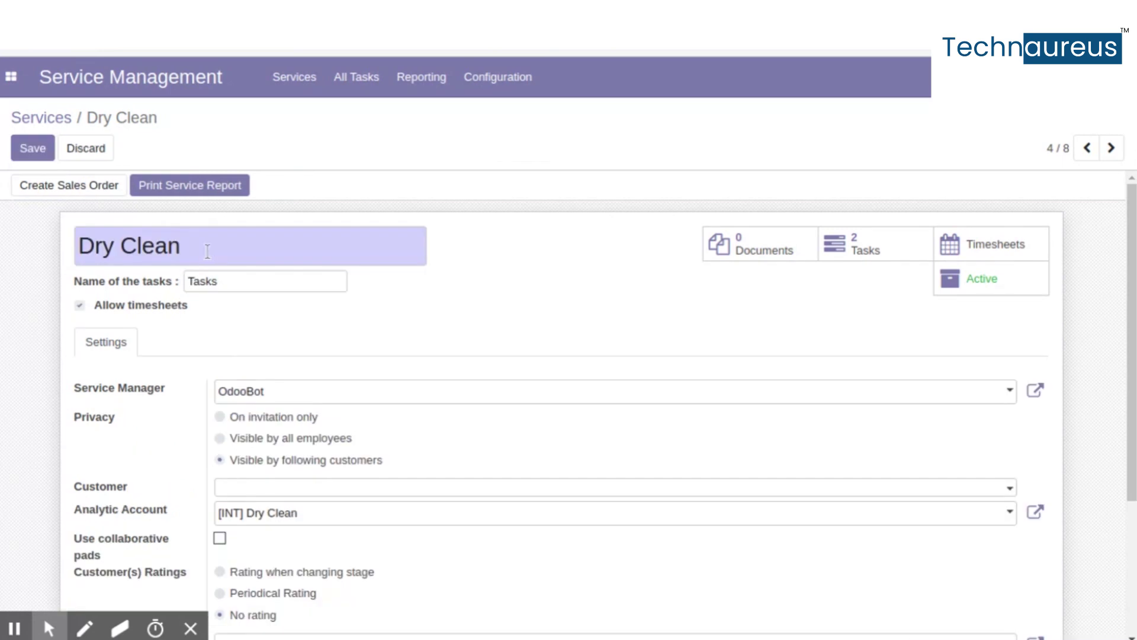
scroll(370, 463, down, 3)
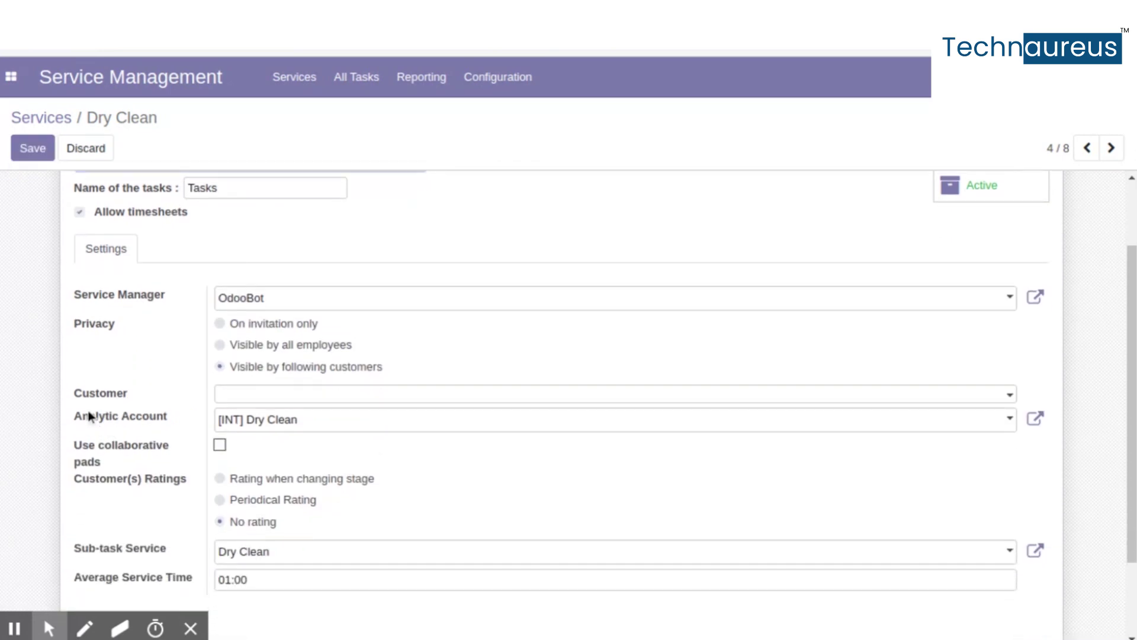
scroll(344, 456, down, 3)
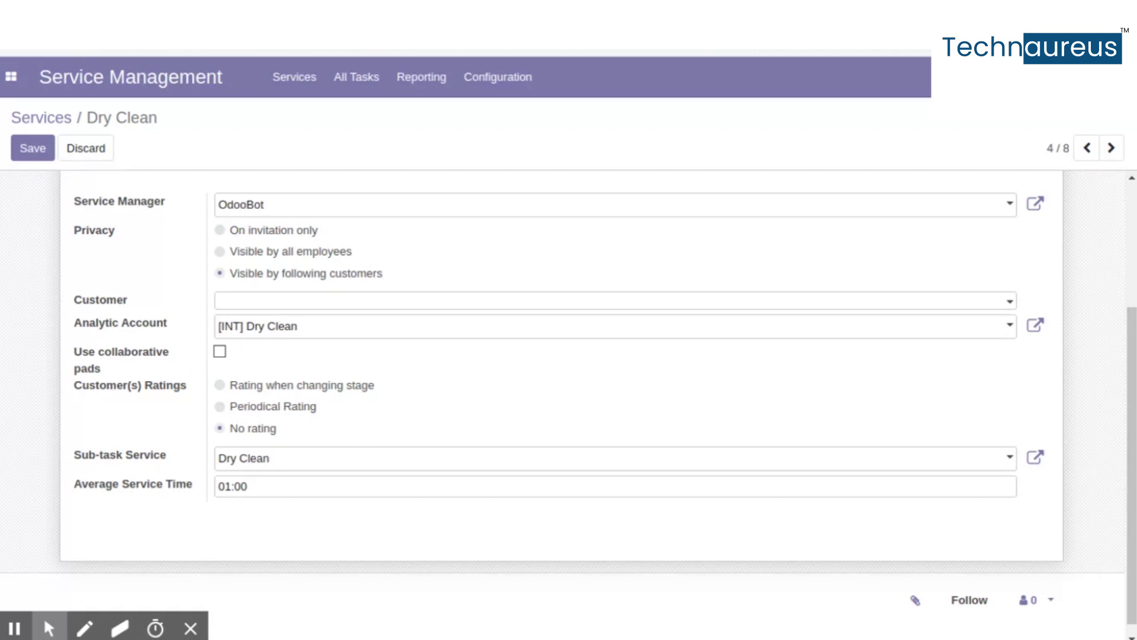
click(32, 147)
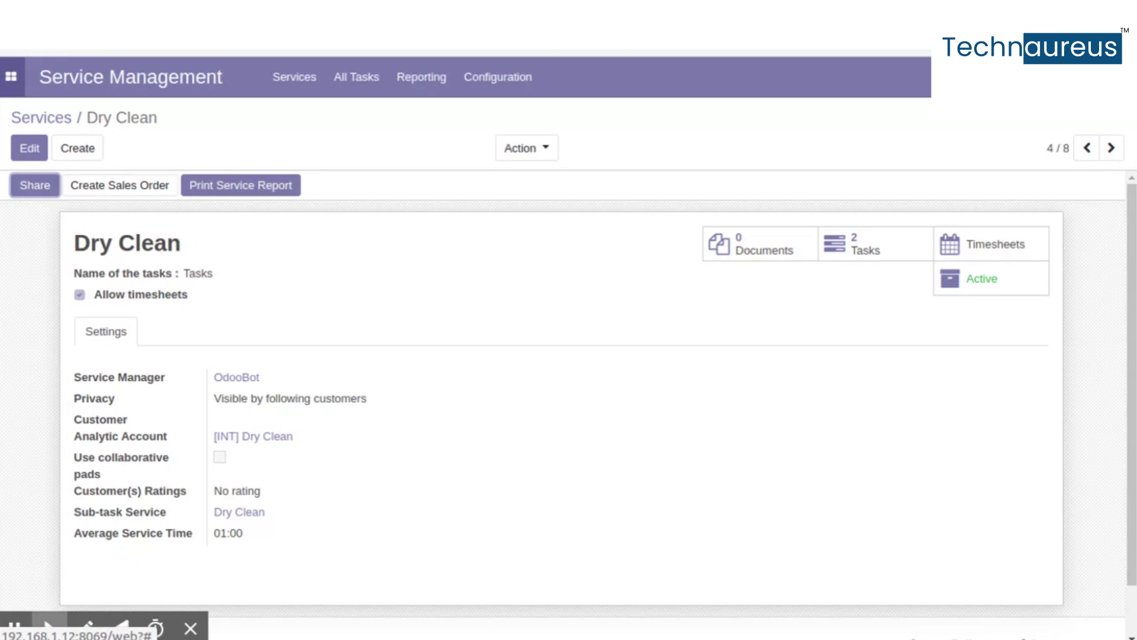
Step: Activate the developer mode in the general system settings
click(11, 76)
click(53, 289)
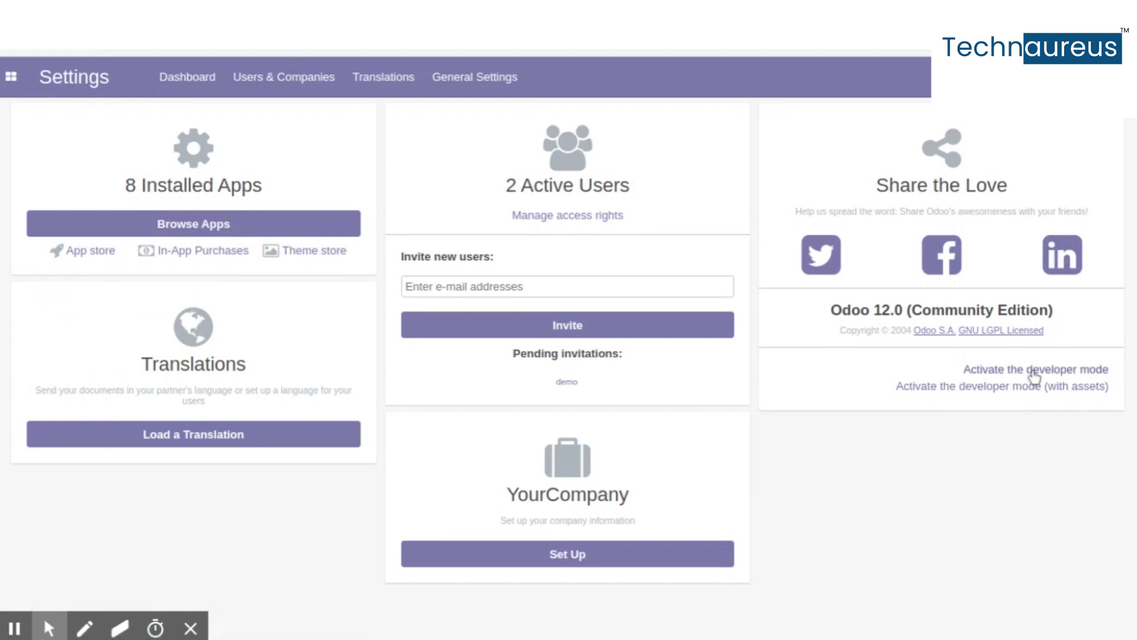
click(995, 369)
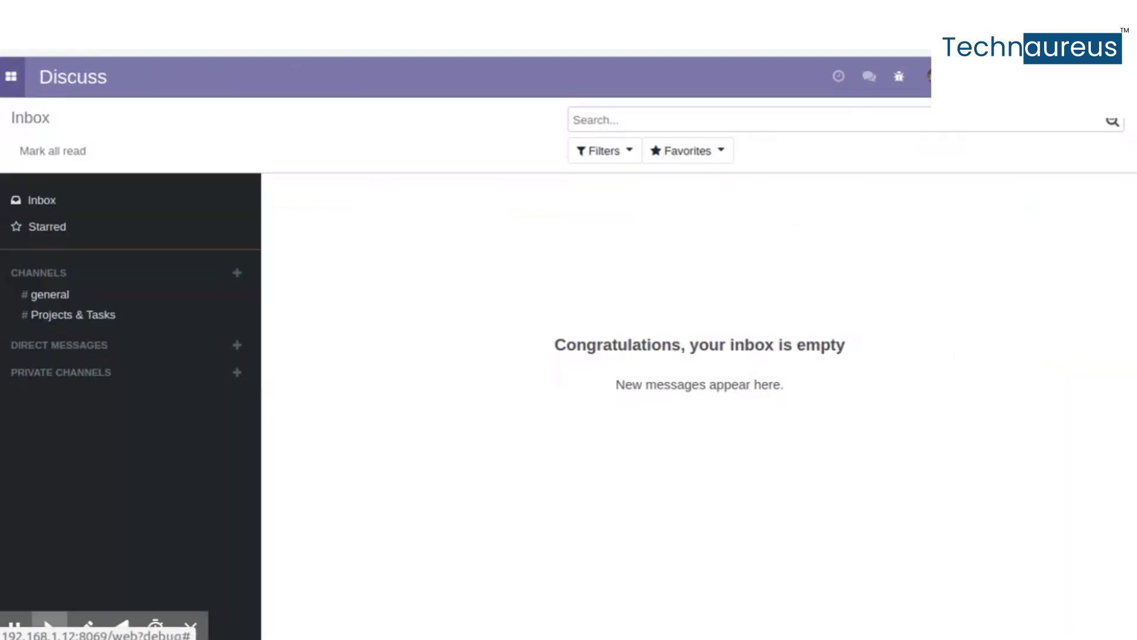
Step: Open the New stage from the Service Management stage configuration for editing and examine its assigned services
click(11, 76)
click(39, 204)
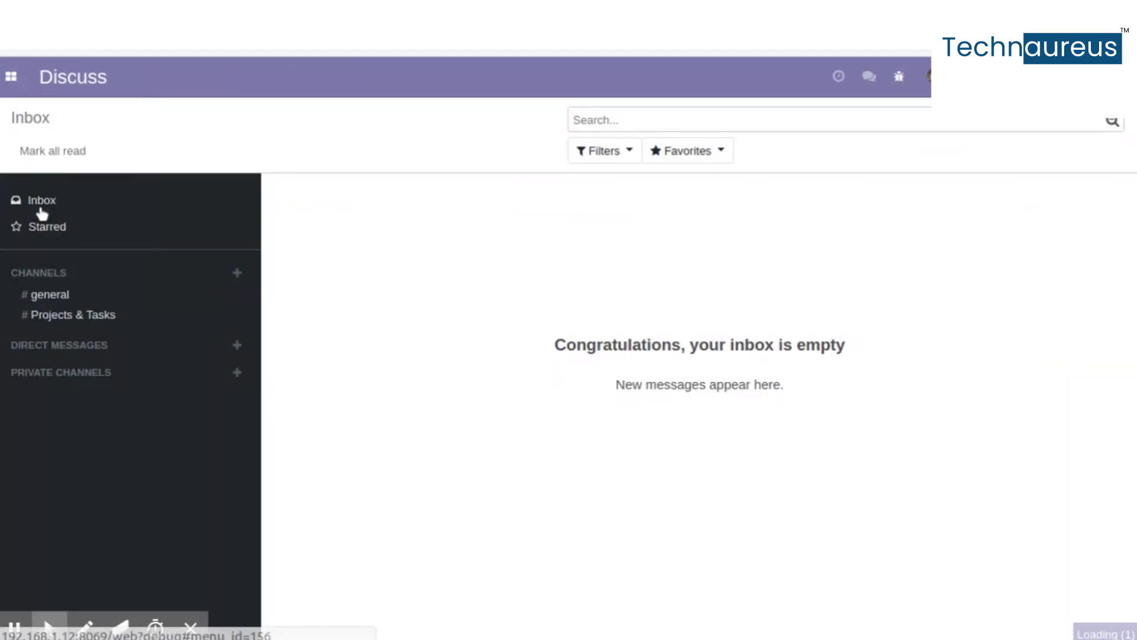
click(500, 83)
click(495, 136)
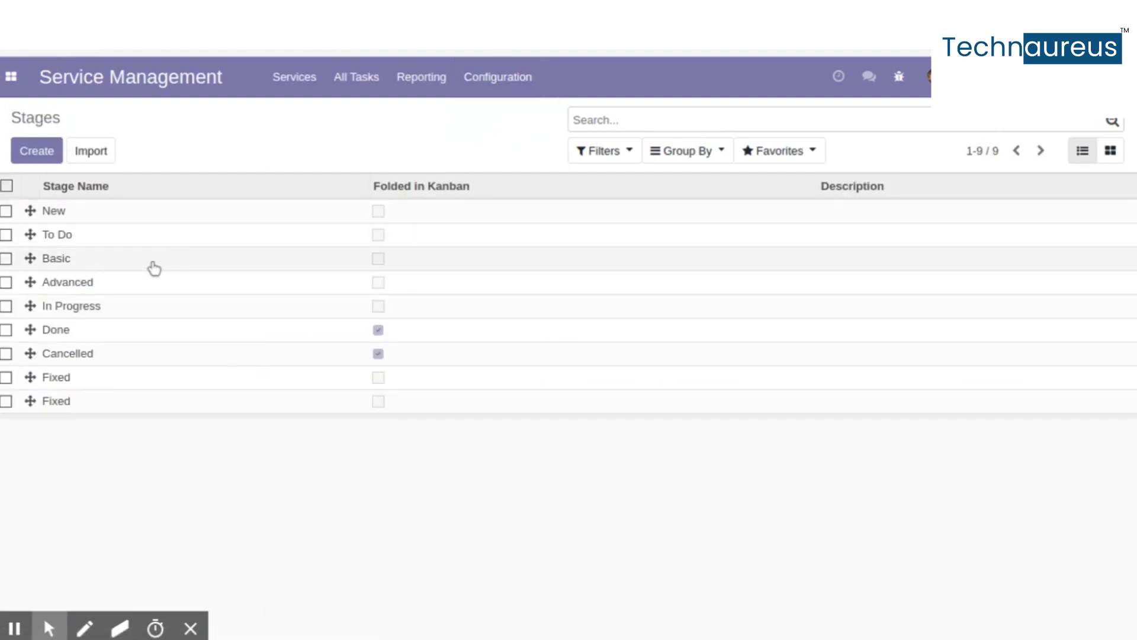
click(108, 213)
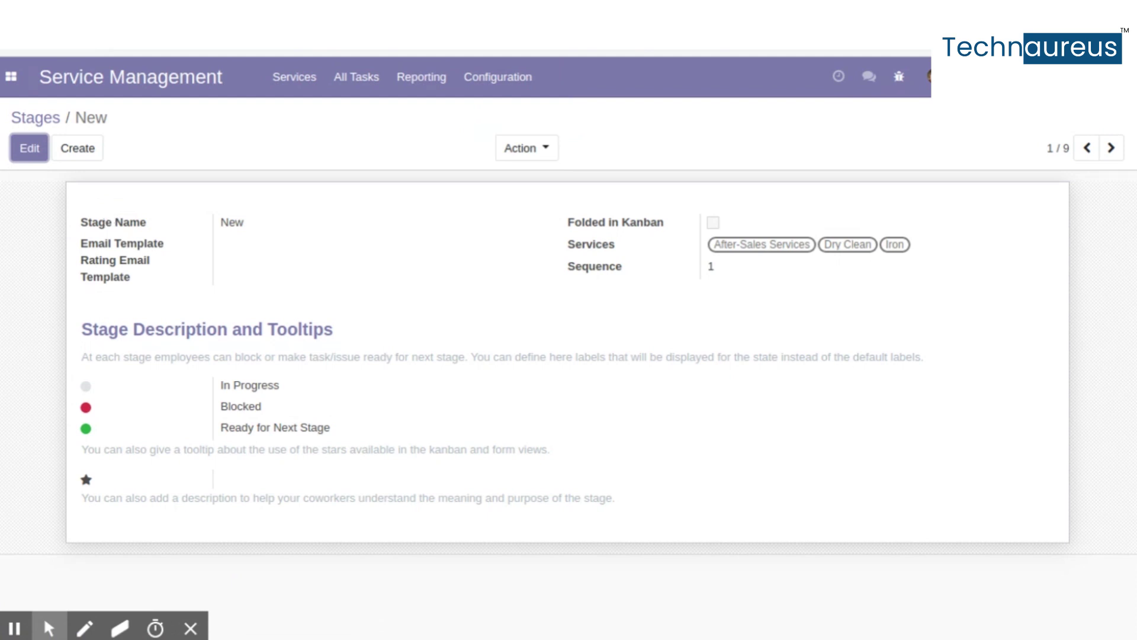
key(alt+a)
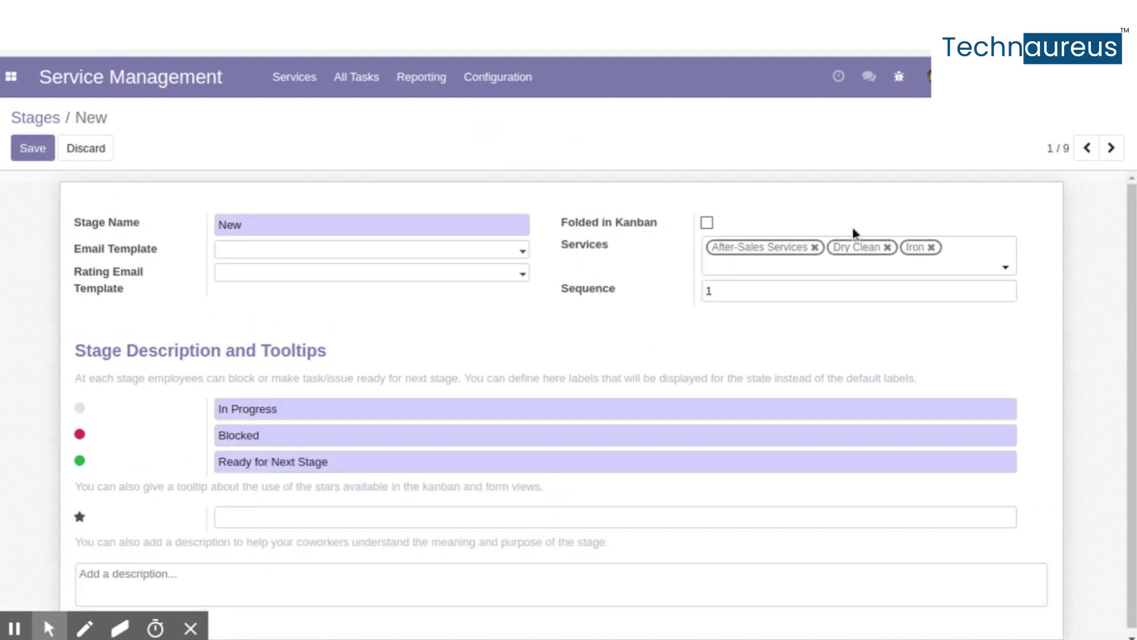
click(837, 273)
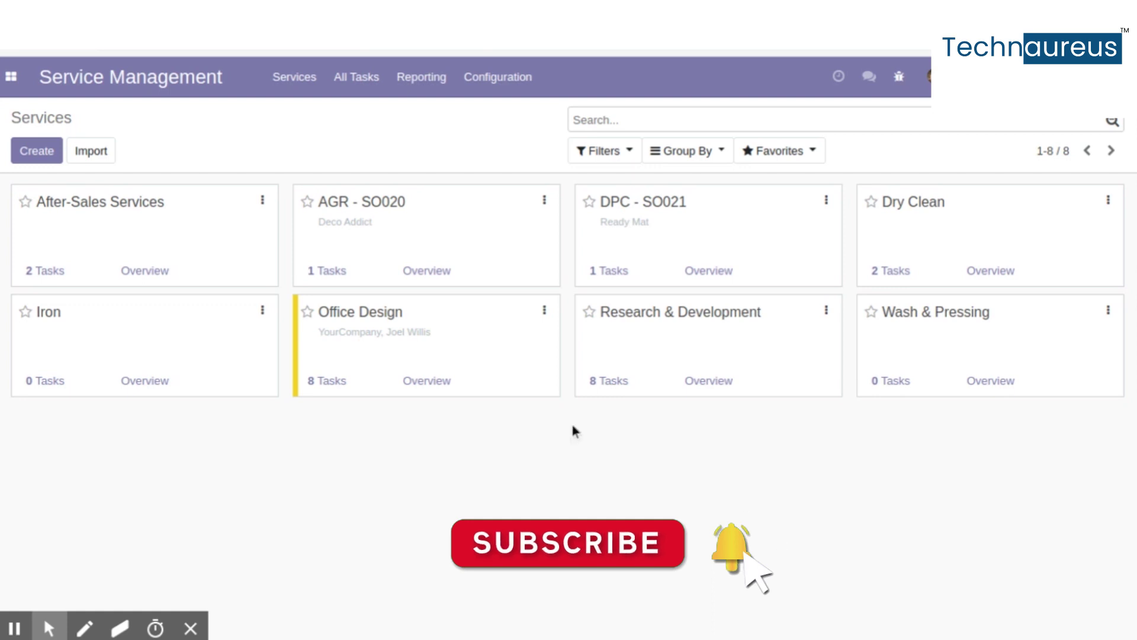
Step: Open the Abaya product from the product catalogue in Sales
click(11, 76)
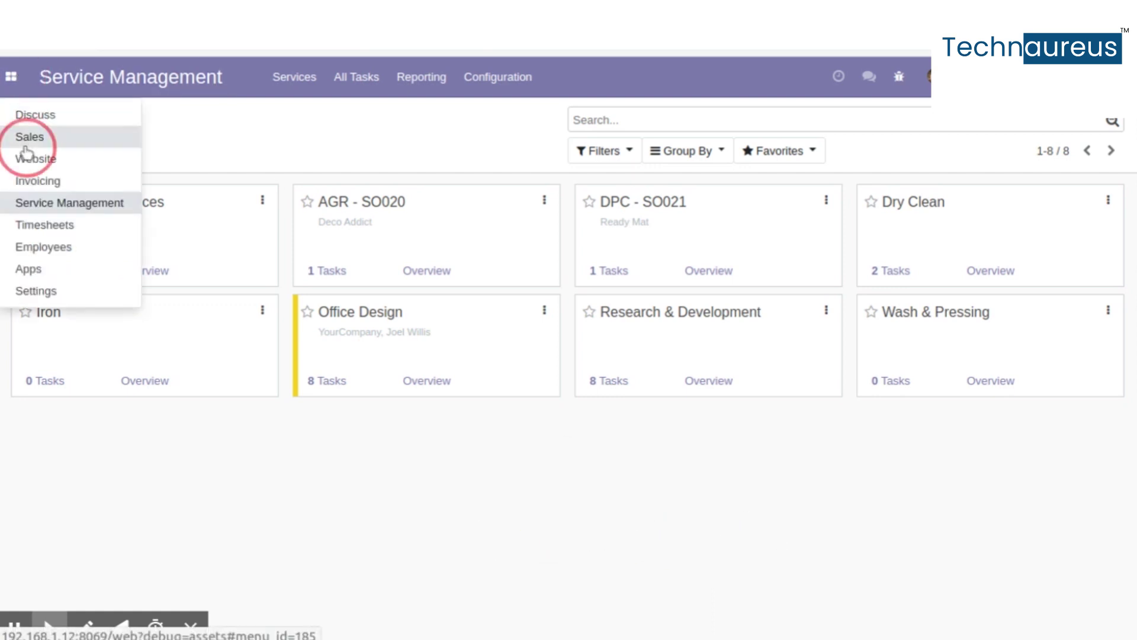
click(26, 138)
click(375, 82)
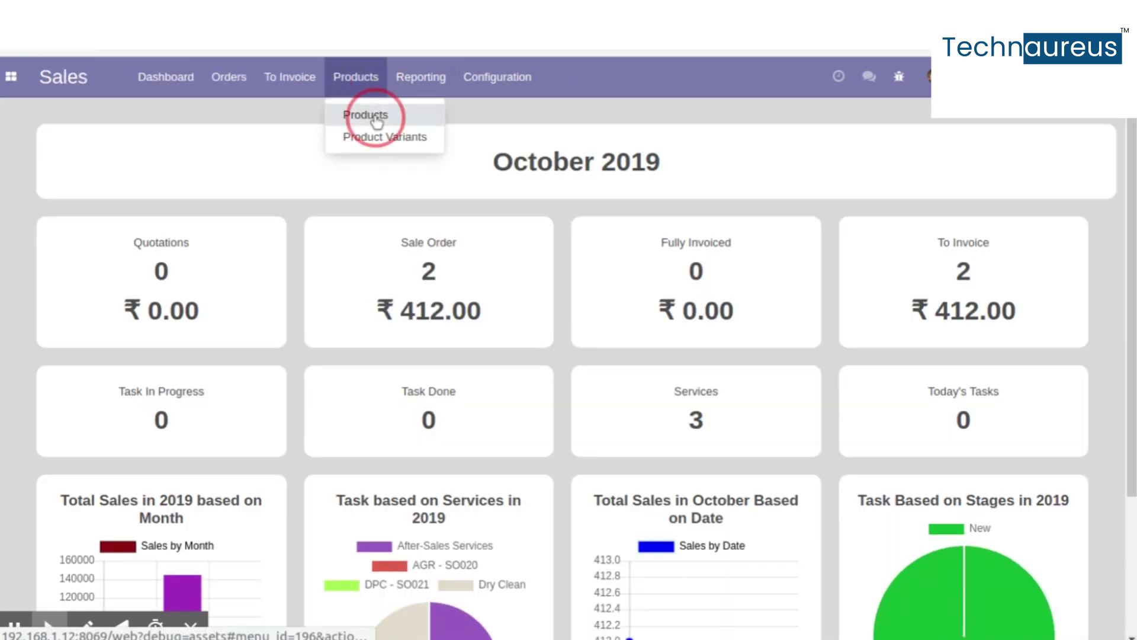
click(354, 114)
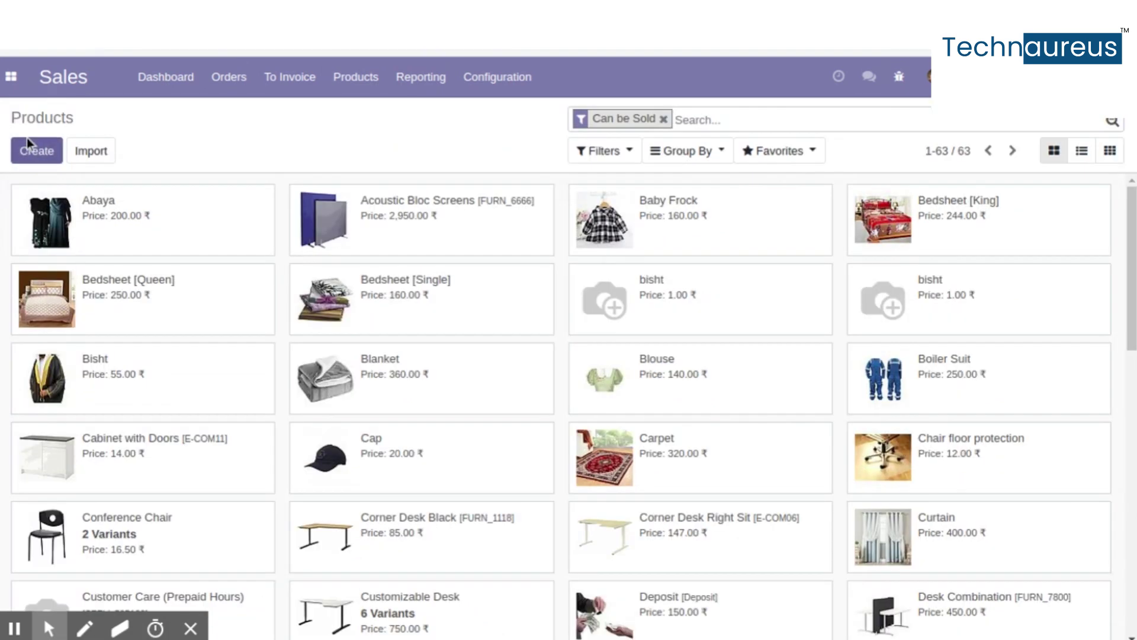
click(119, 217)
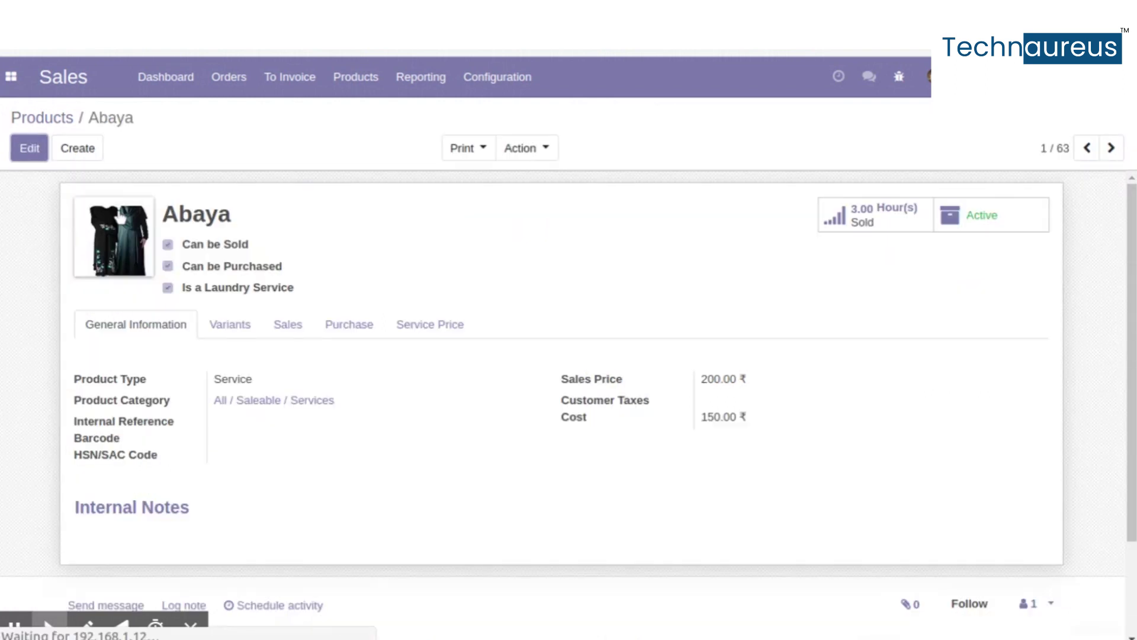
Step: Open the Abaya product for editing and examine its service invoicing policy and service tracking options
click(29, 148)
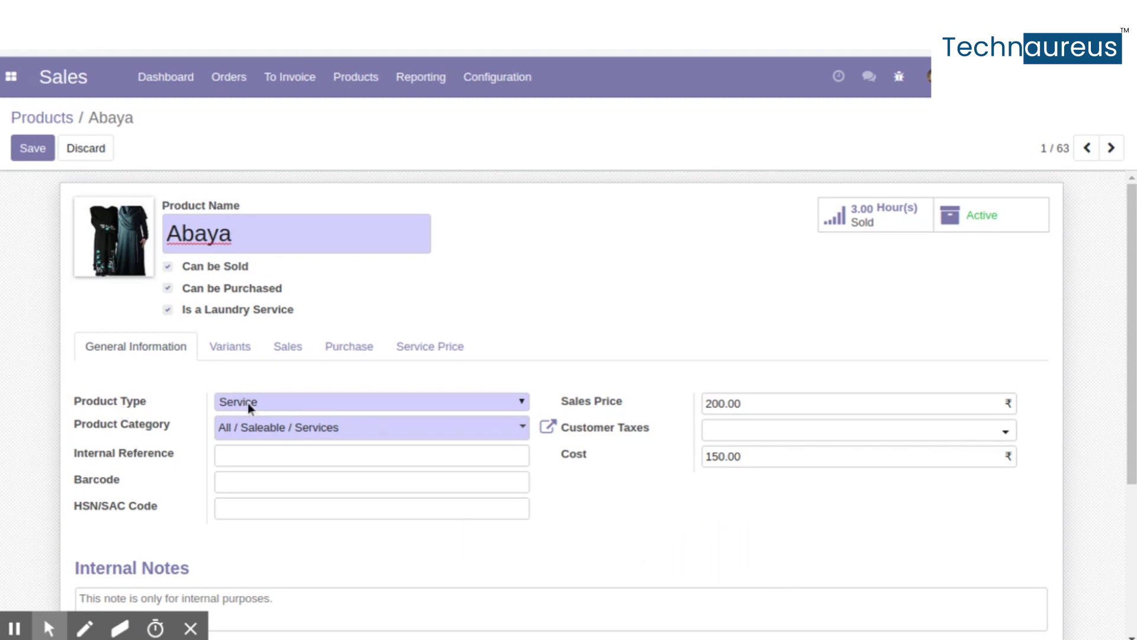
click(288, 346)
scroll(245, 454, down, 1)
scroll(245, 461, down, 1)
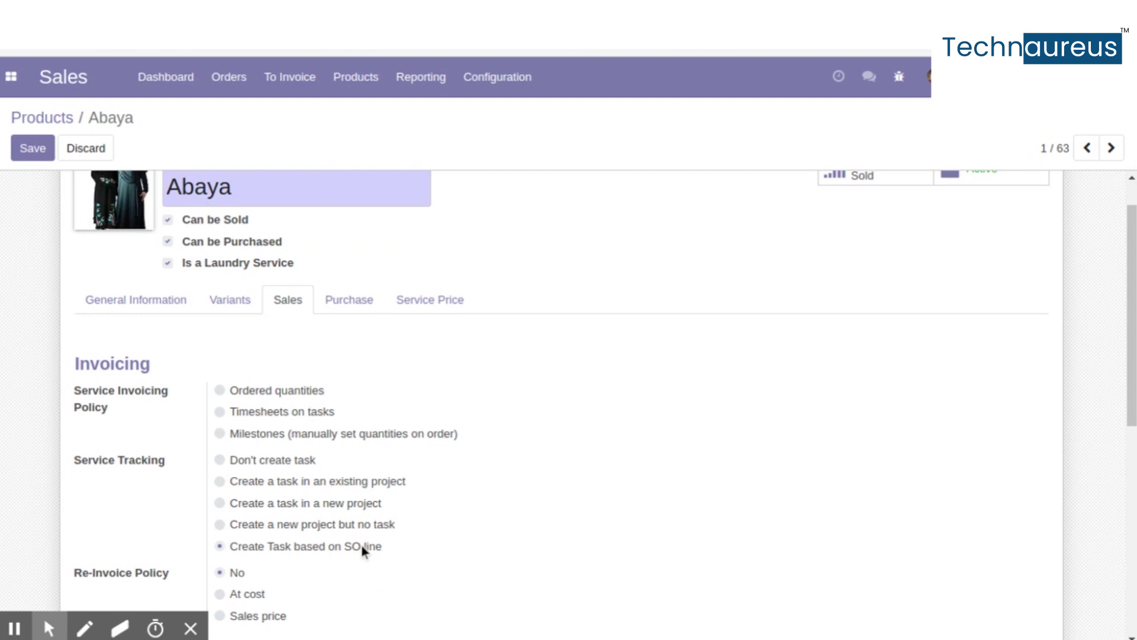
scroll(364, 543, up, 1)
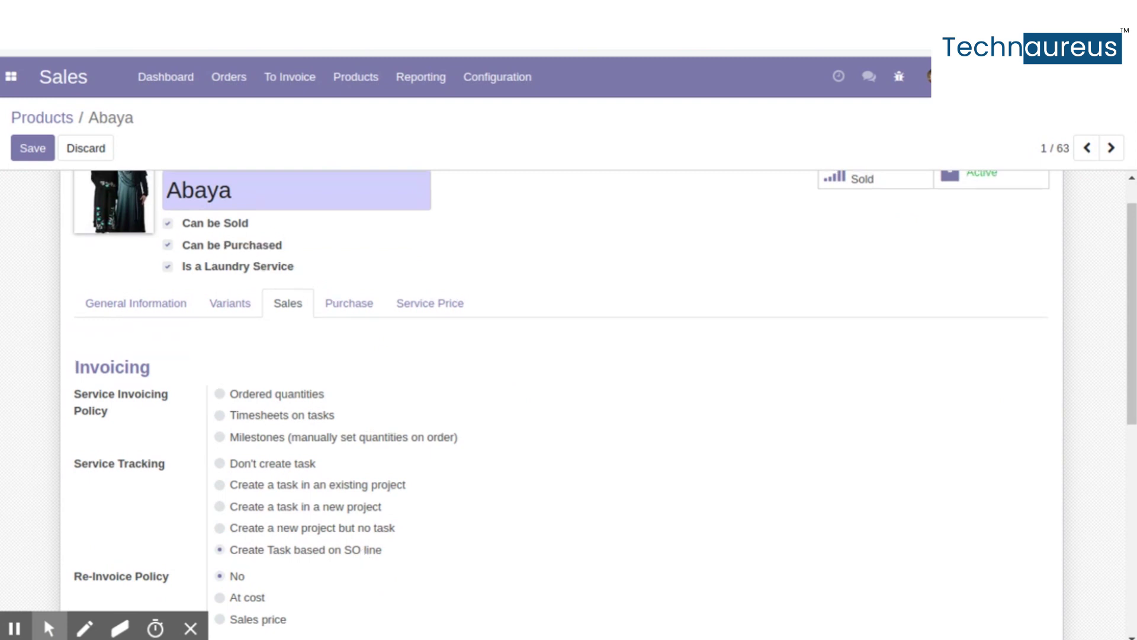
Step: Review the per-service prices of the Abaya product and save the product
click(421, 306)
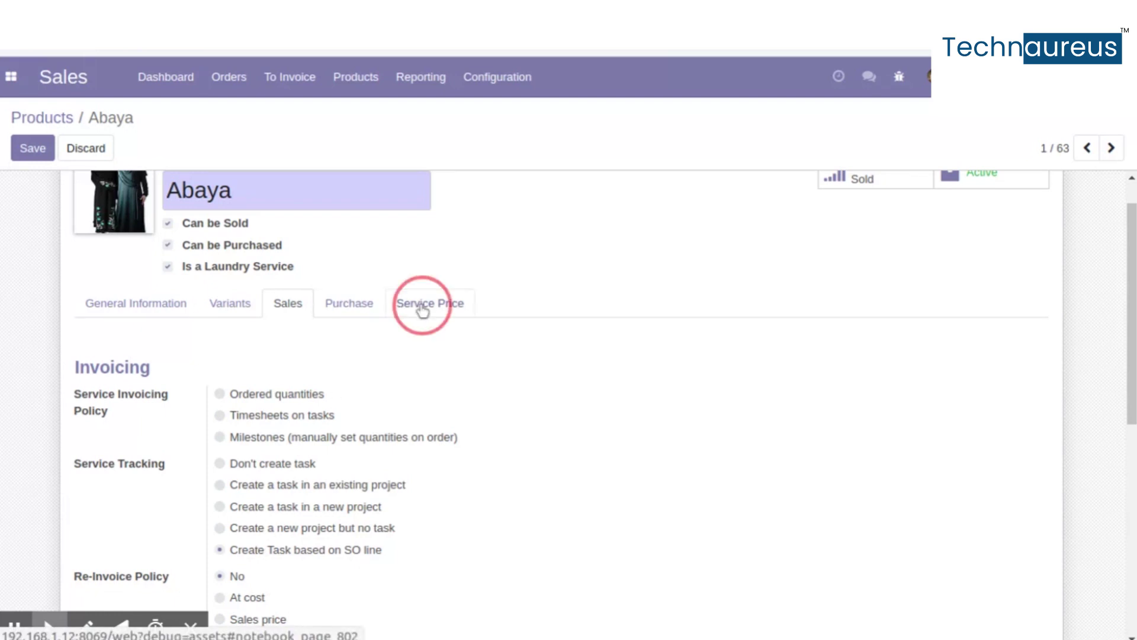
click(120, 374)
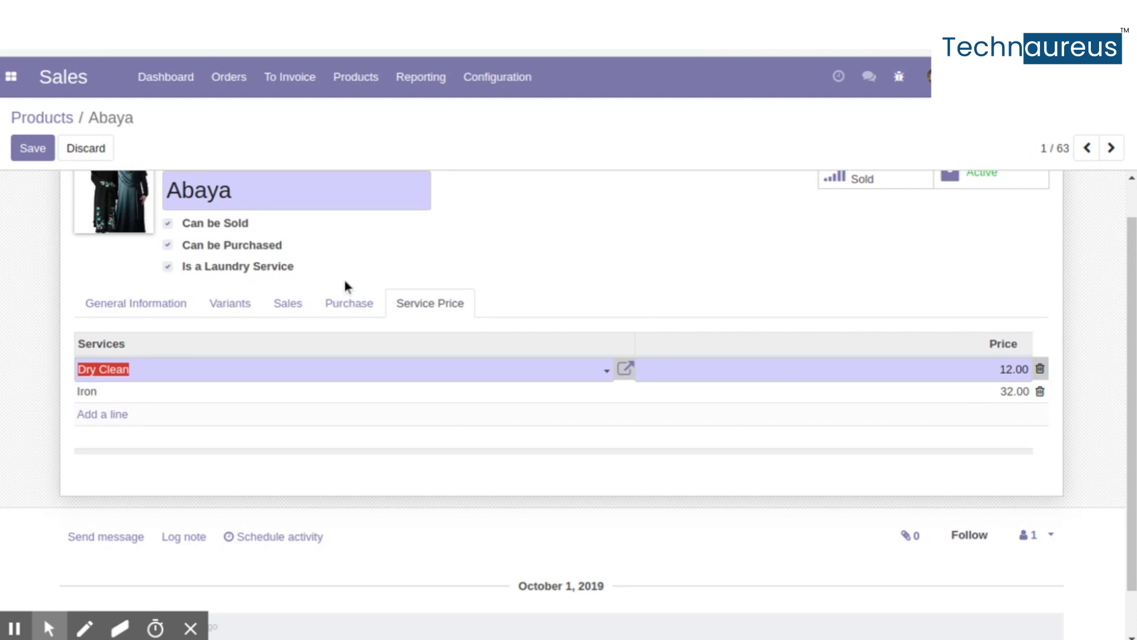
click(33, 148)
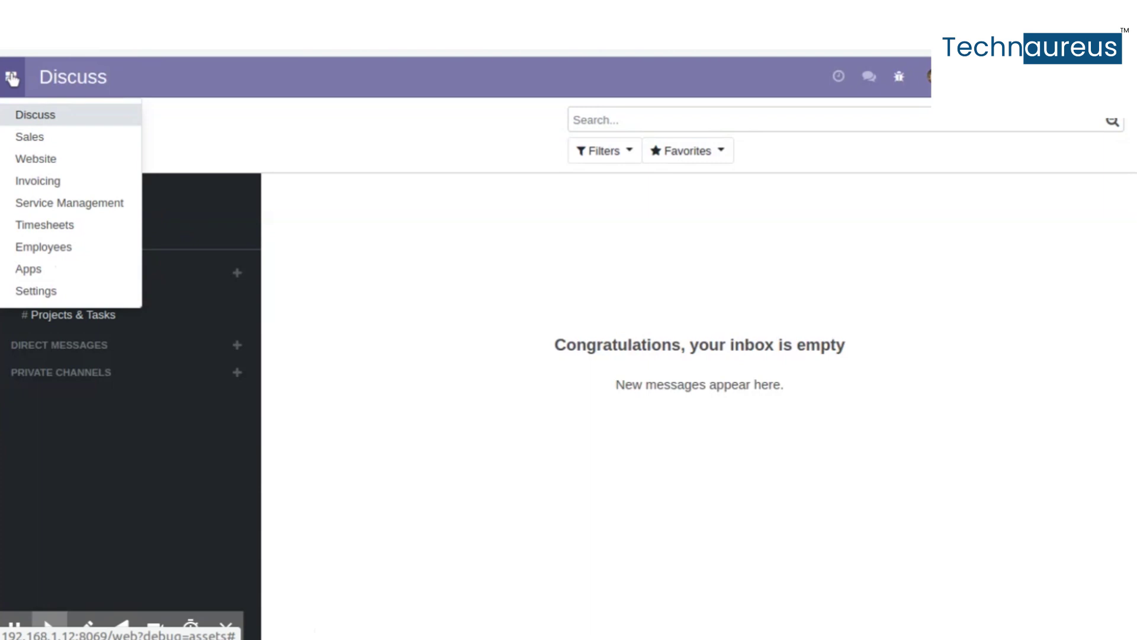
Step: Start a new quotation in Sales
click(12, 79)
click(12, 79)
click(45, 134)
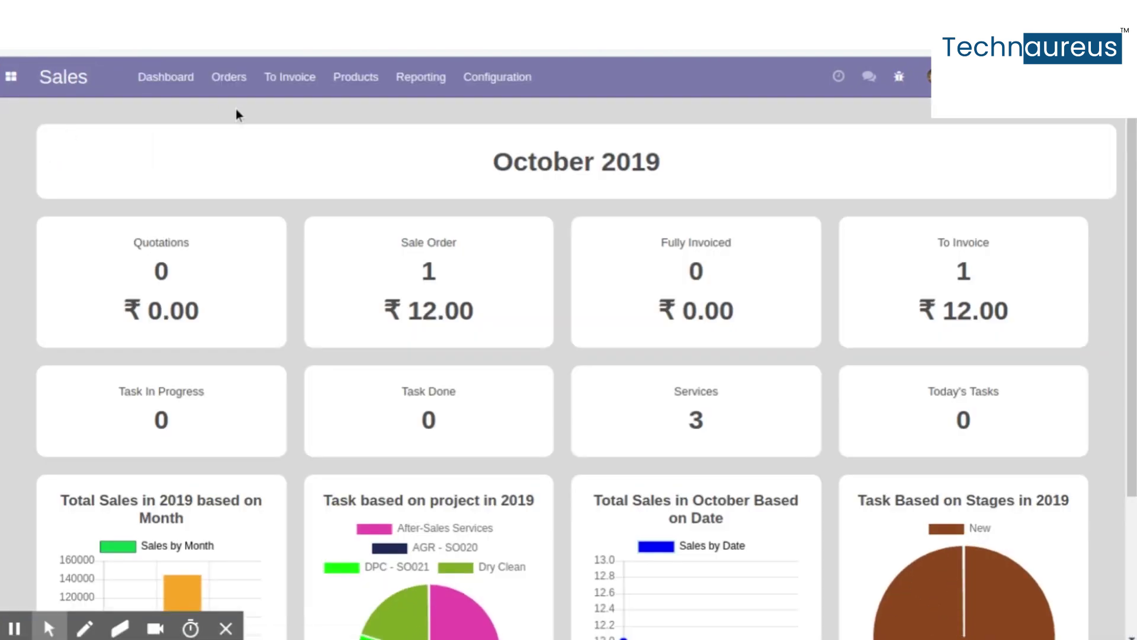
click(228, 80)
click(243, 114)
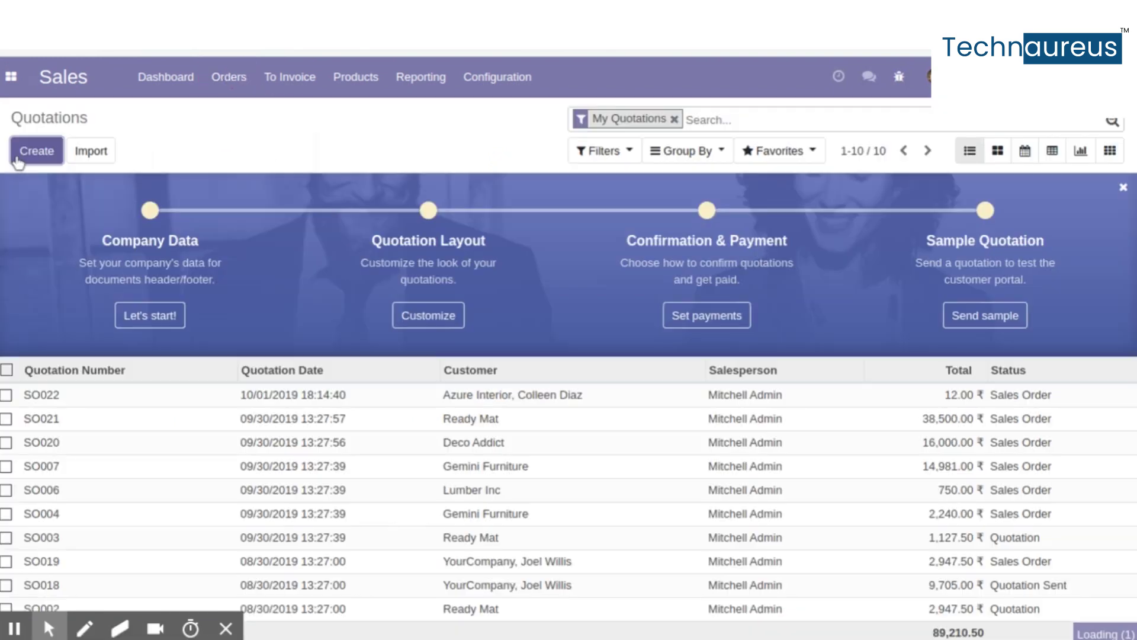
click(24, 149)
Step: Search for the existing customer by name and assign them to the new quotation
click(251, 292)
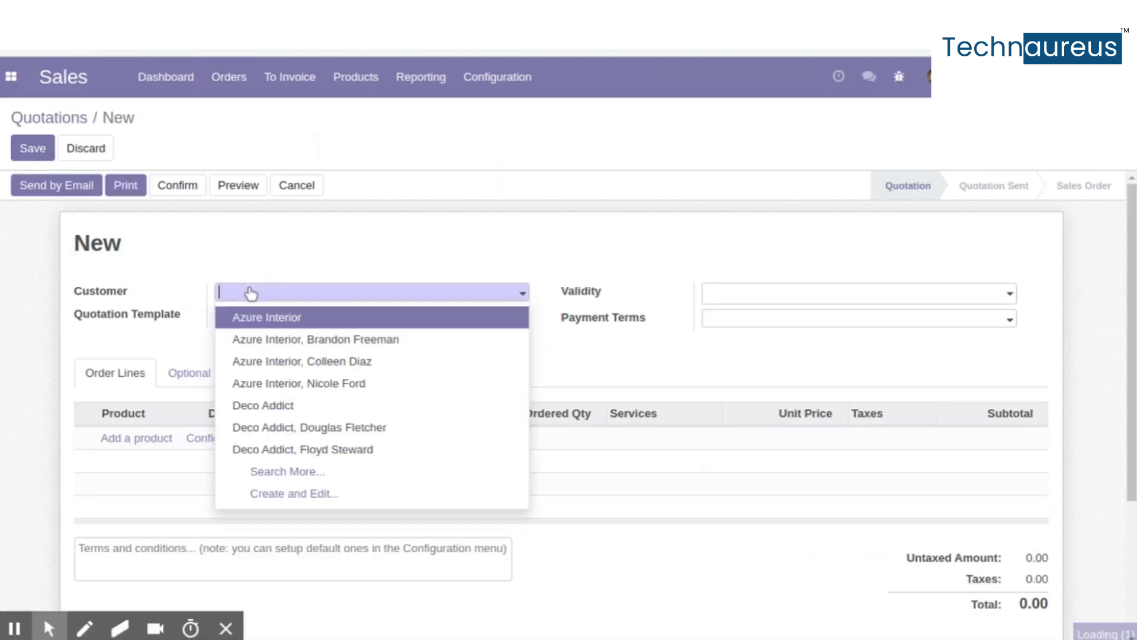
text(abdu)
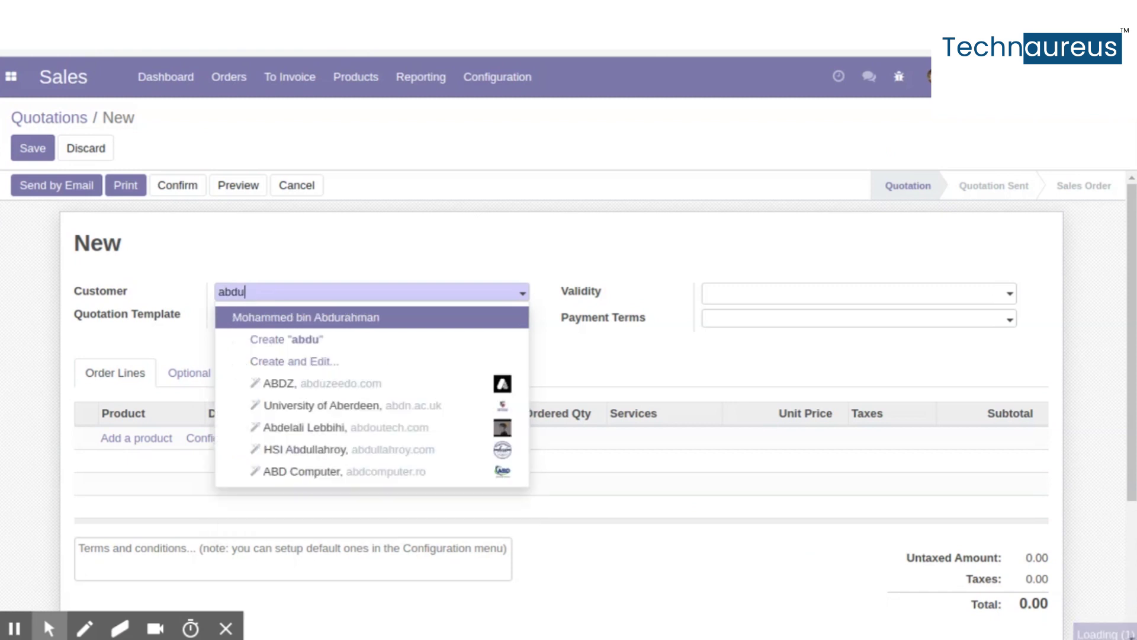
key(Return)
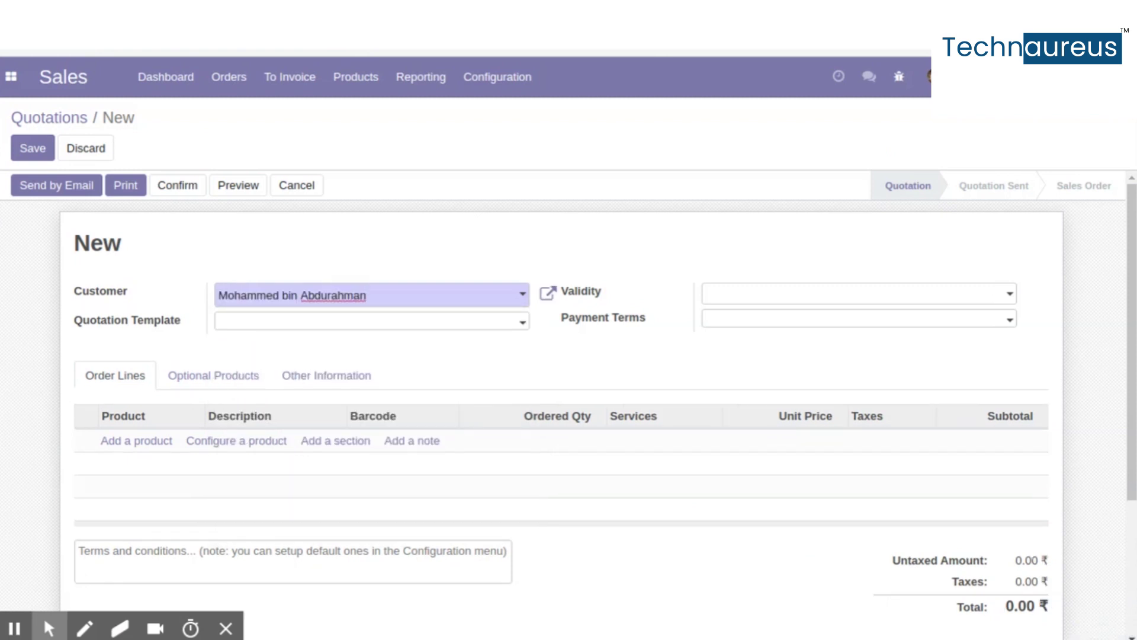
Step: Add an order line for the product Abaya with the Dry Clean service to the quotation
click(143, 440)
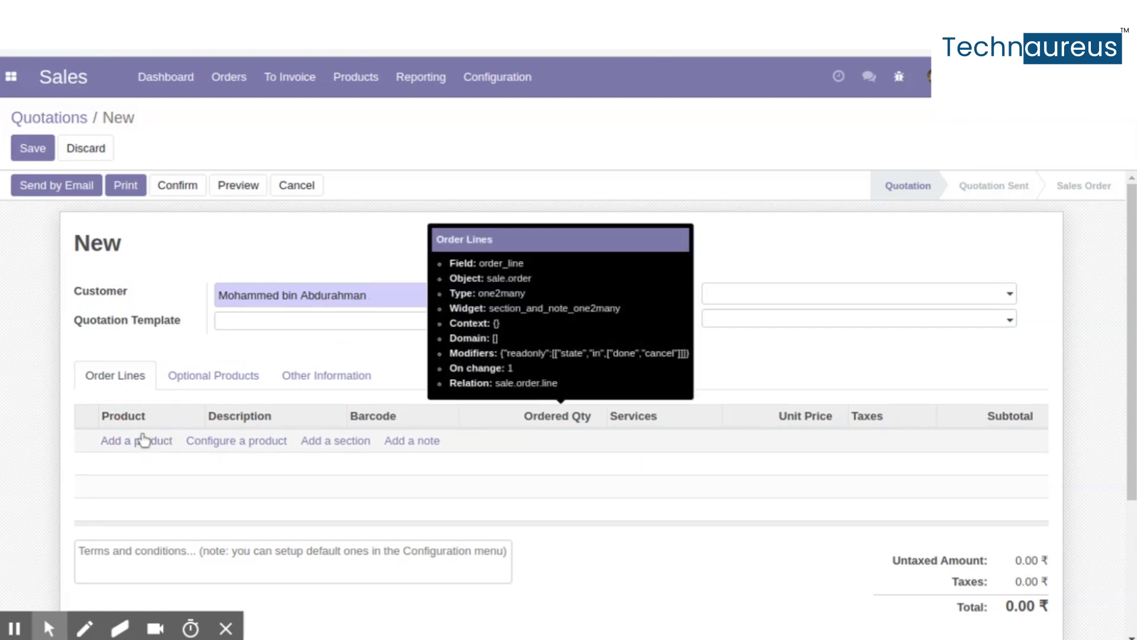
click(143, 441)
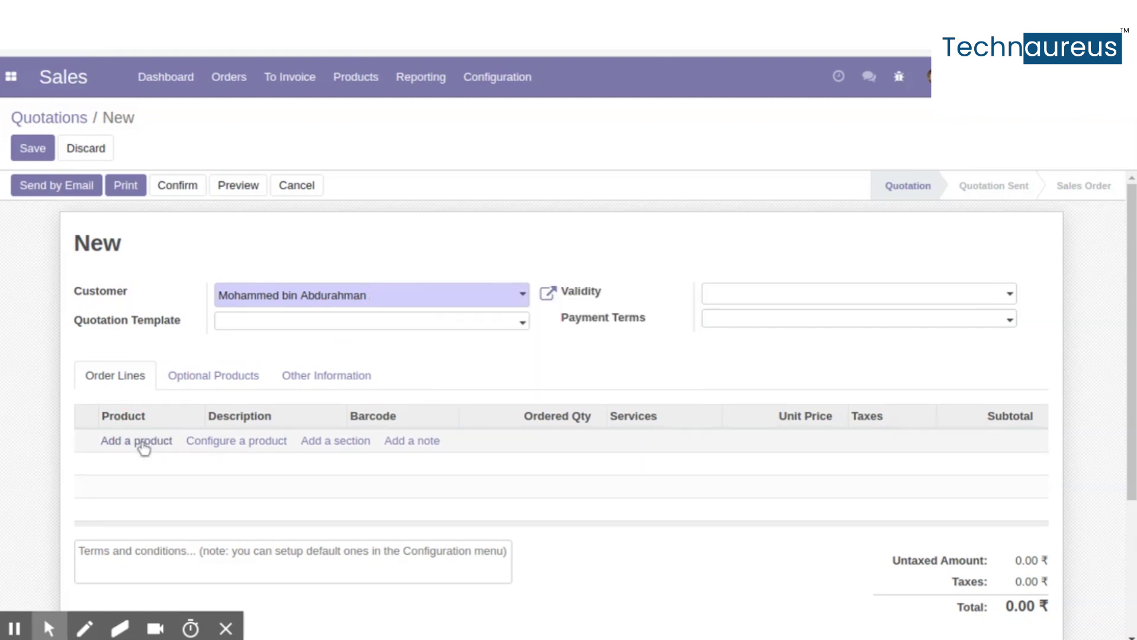
click(143, 446)
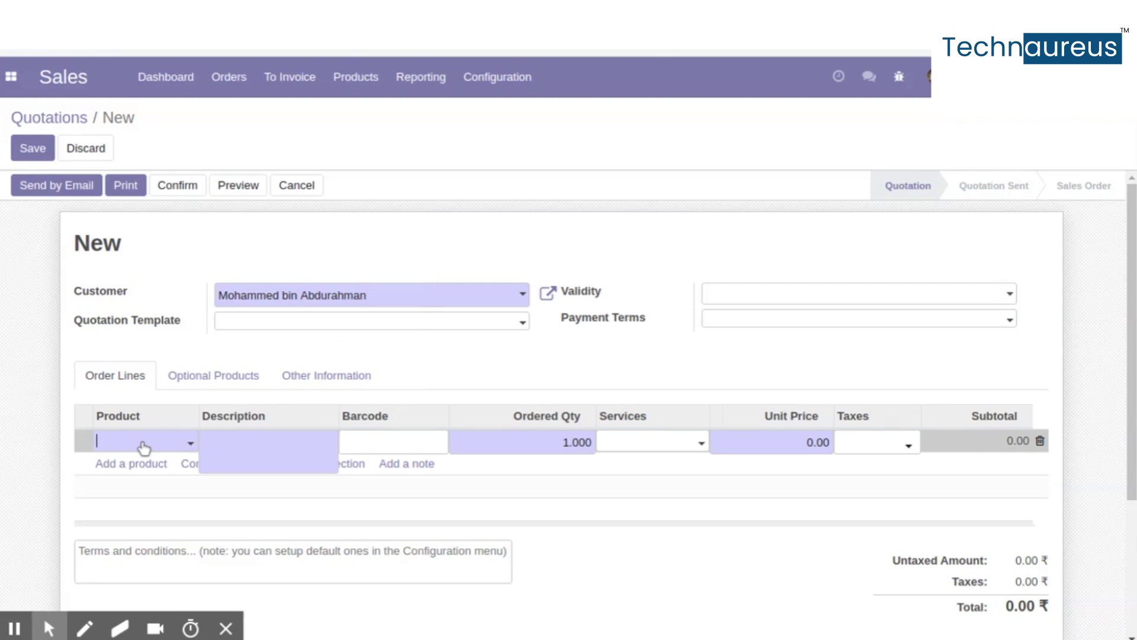
text(abaya)
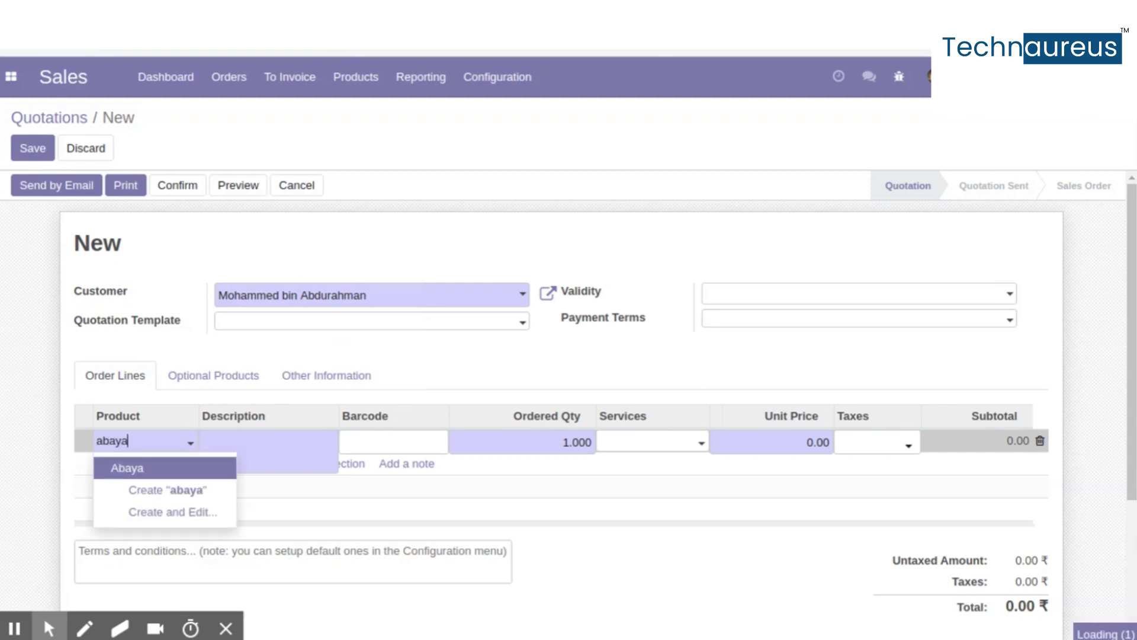
key(Return)
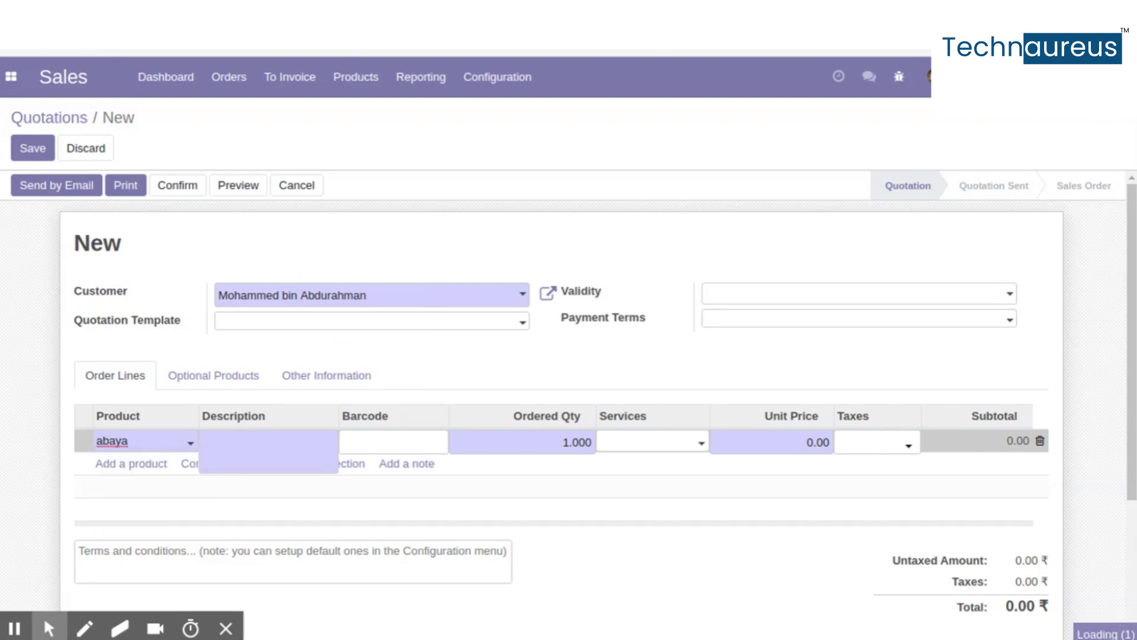
click(630, 454)
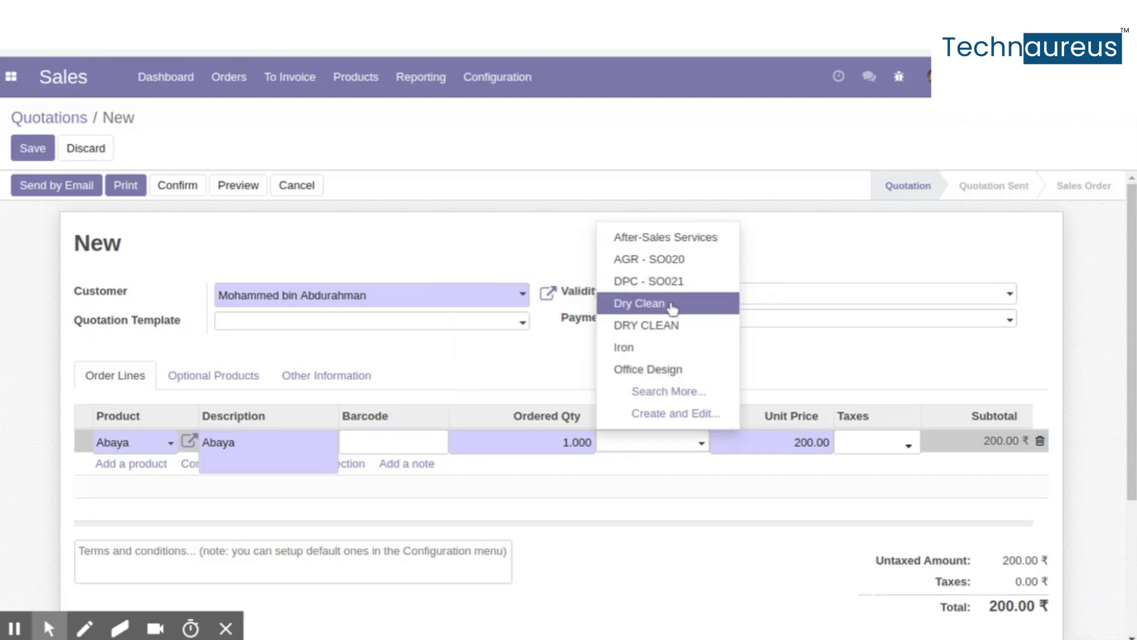
click(673, 232)
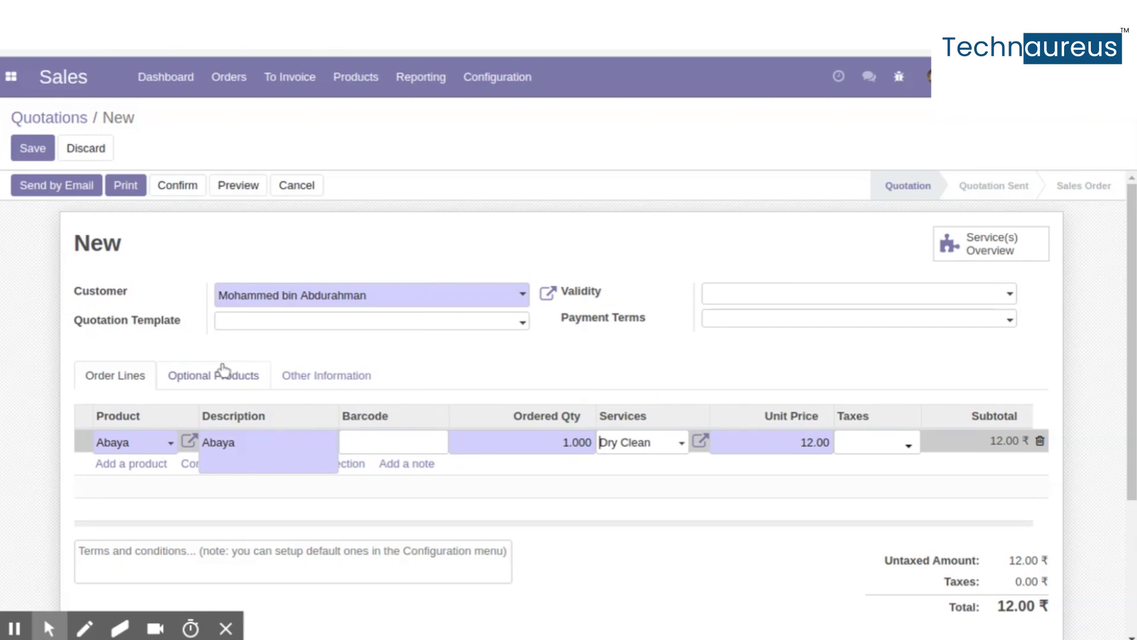
Step: Set the ordered quantity of the Abaya line to 2 and save the quotation
click(566, 443)
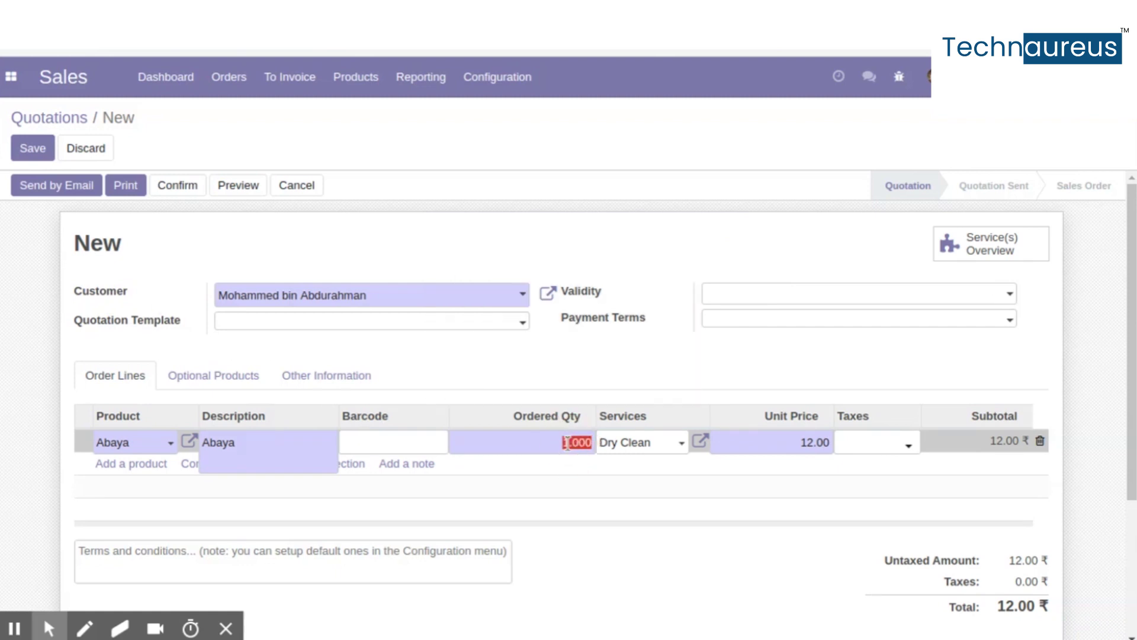
text(2)
click(50, 156)
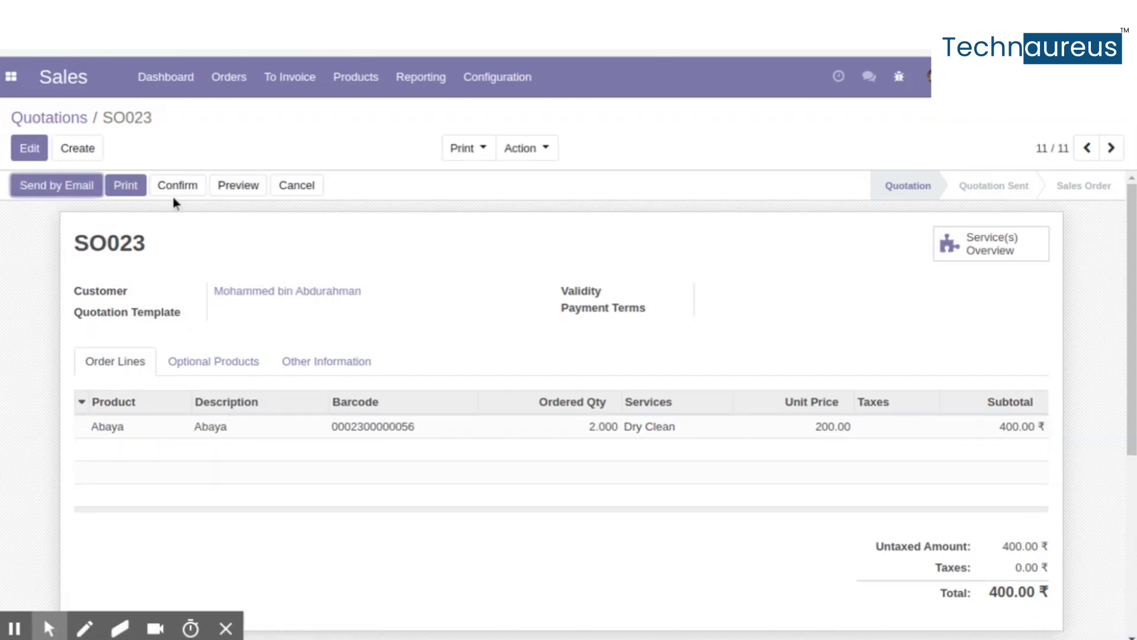
Step: Confirm the quotation as a sales order and view the timesheets of its Abaya task
click(176, 190)
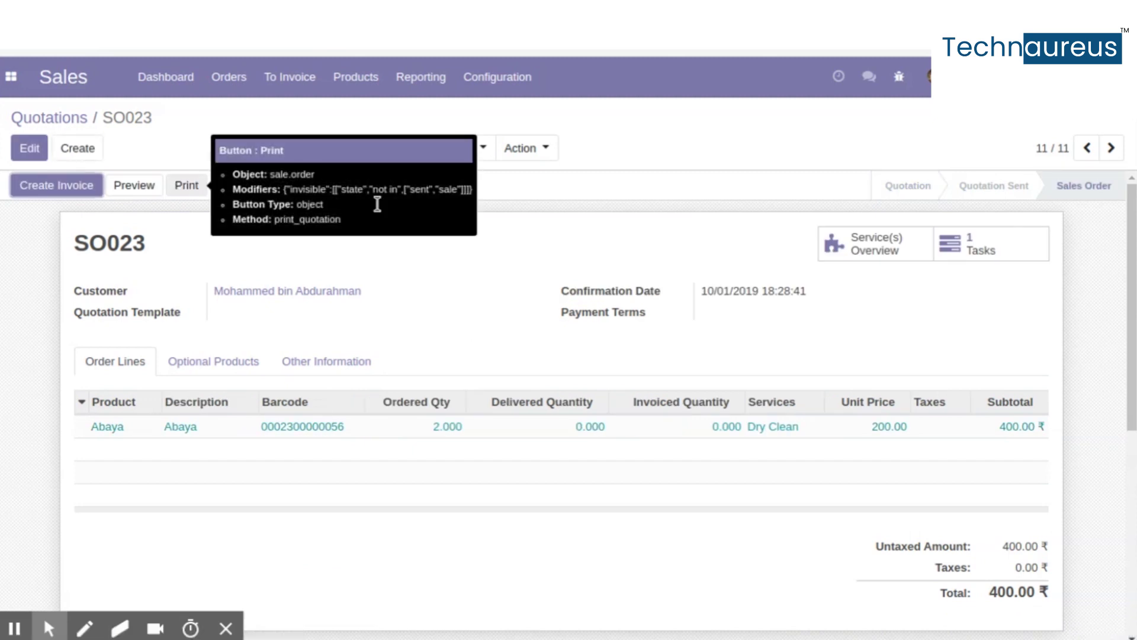
click(1027, 260)
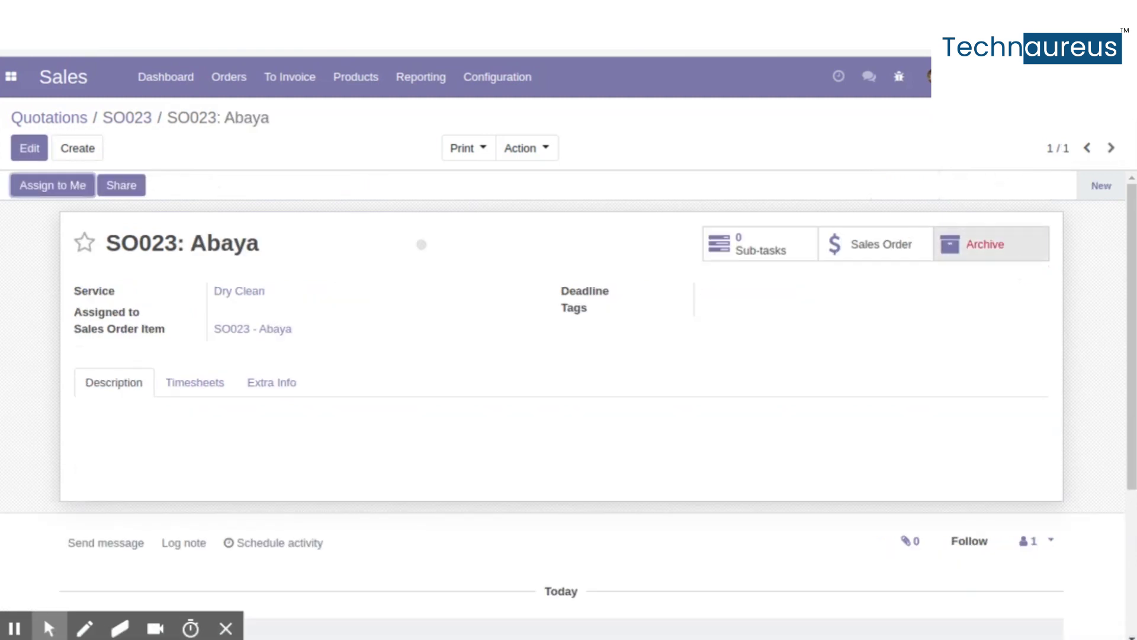
click(995, 256)
click(183, 388)
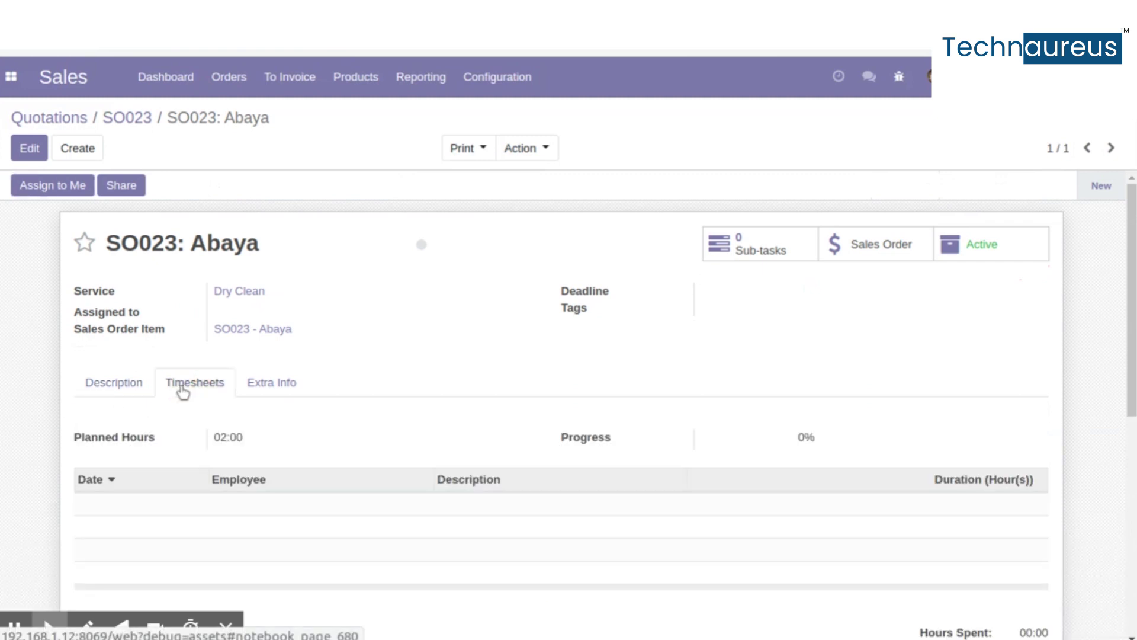
mouse_move(93, 436)
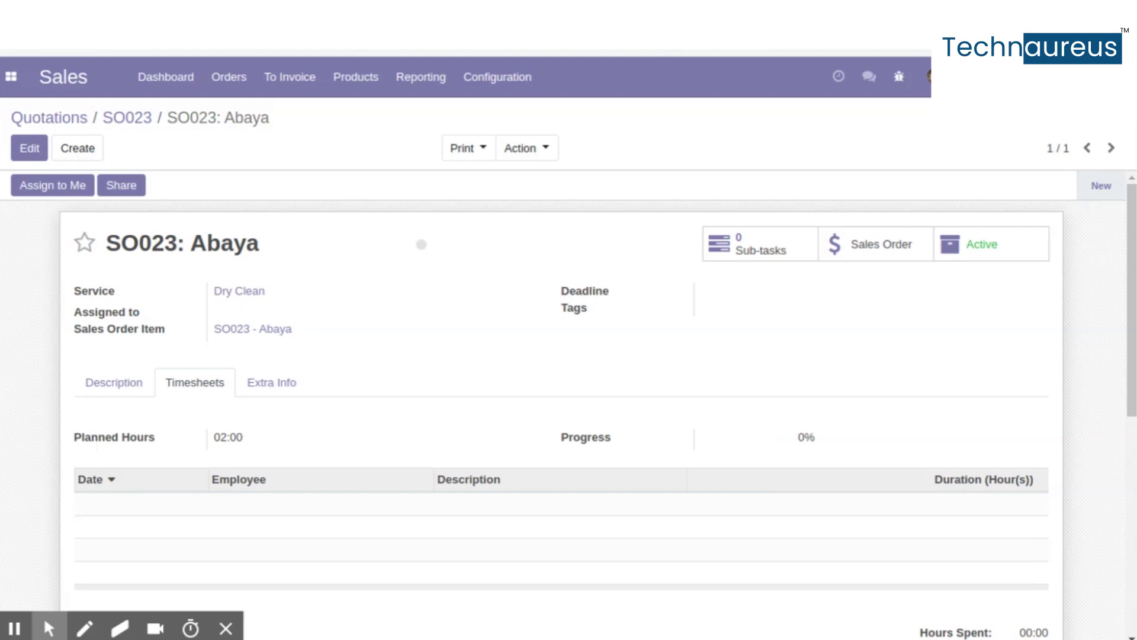
Step: Add a timesheet entry described "sep 1" with a duration of 00:18 to the Abaya task and save the task
click(29, 147)
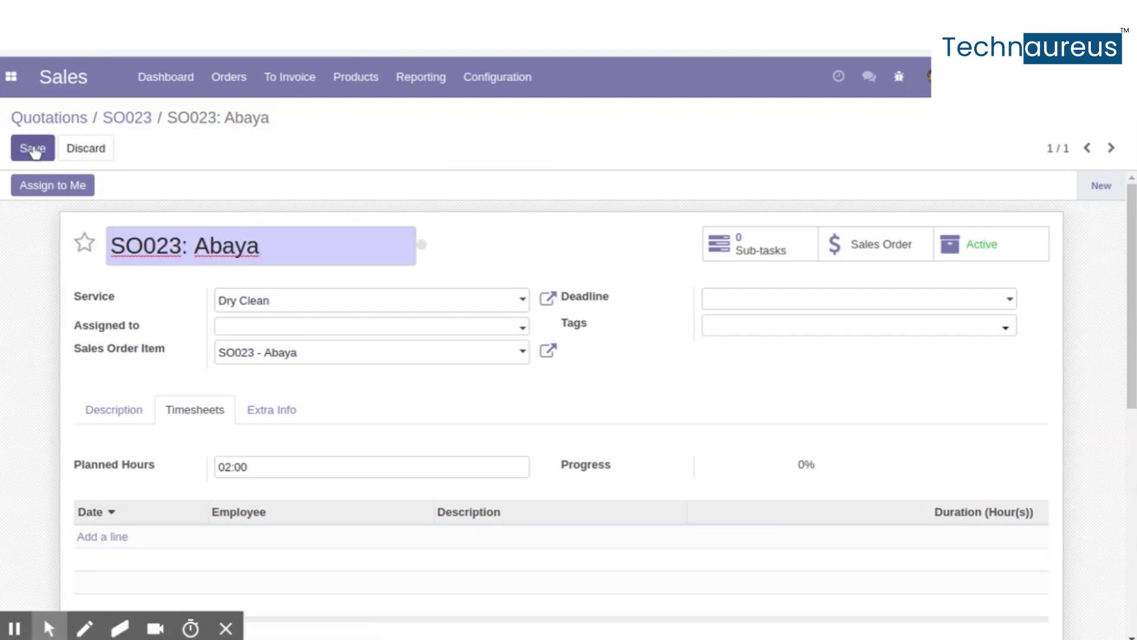
click(256, 337)
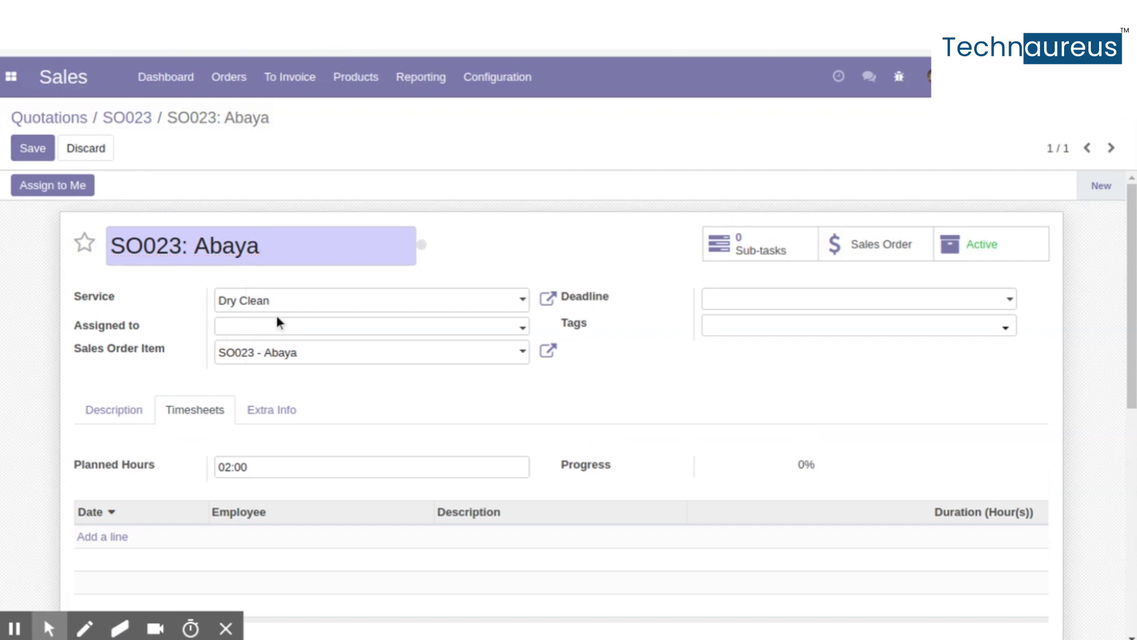
click(117, 537)
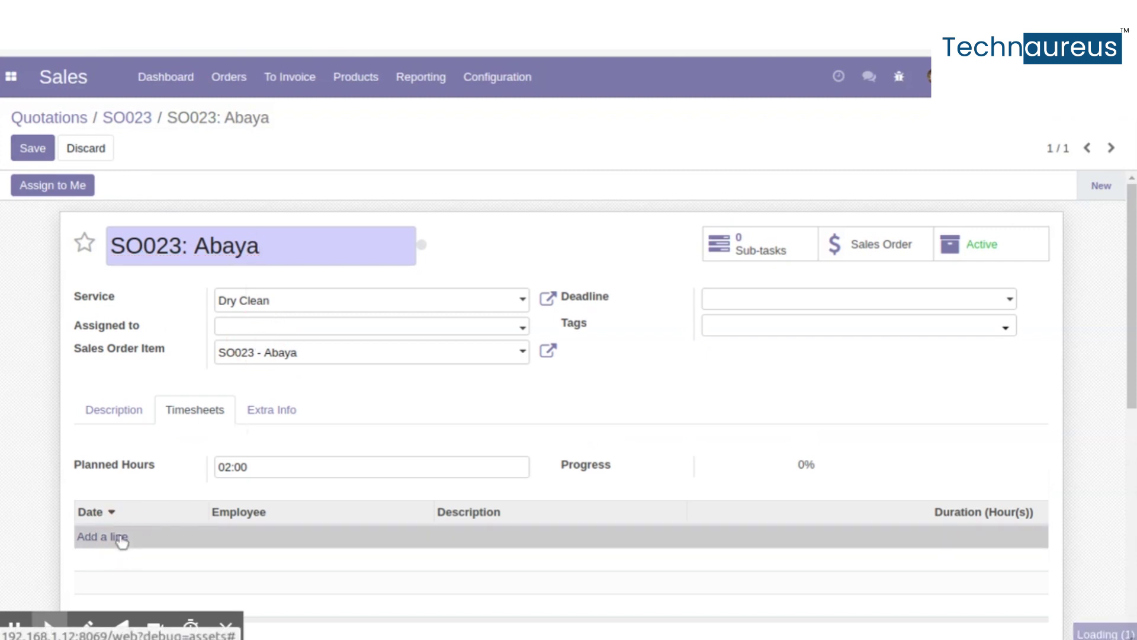
click(555, 531)
text(se)
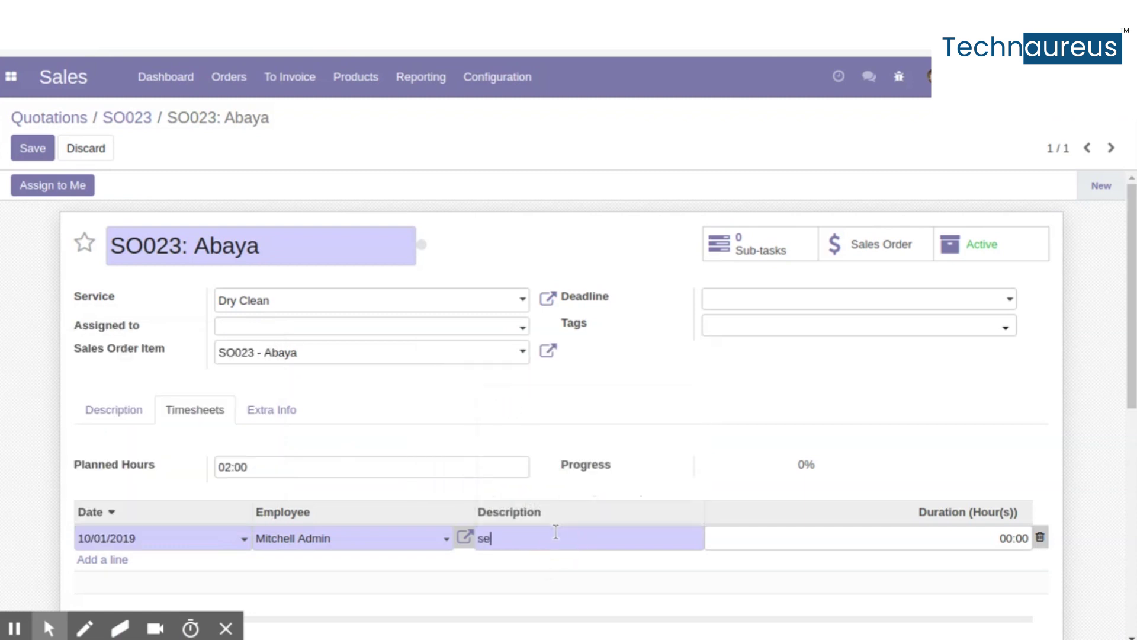
text(p 1)
click(1025, 527)
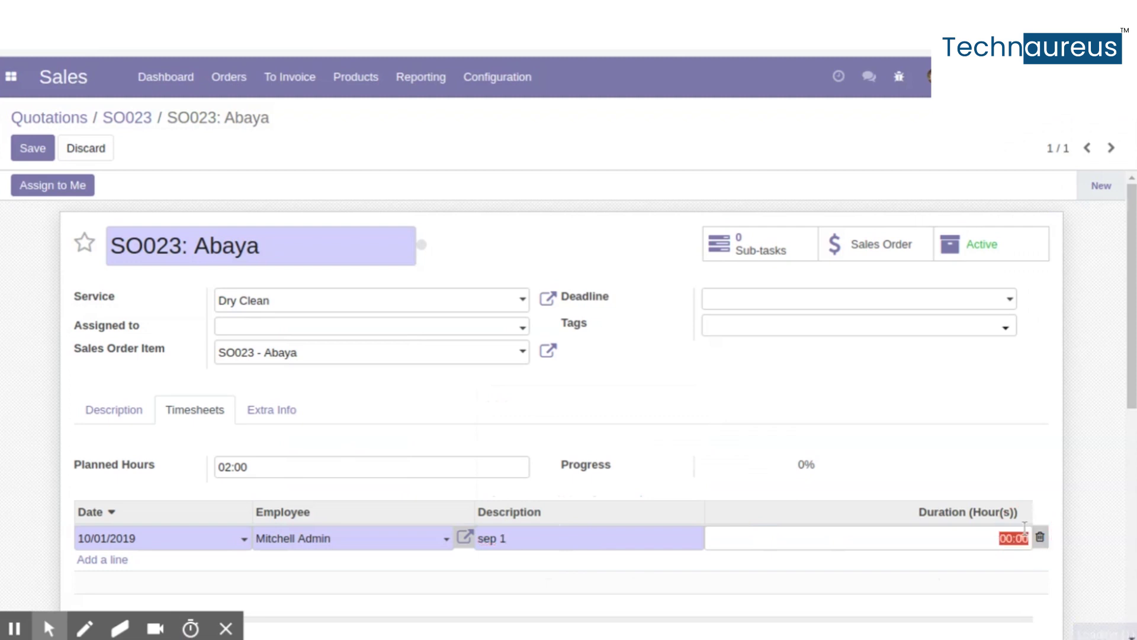
text(00:18)
key(Return)
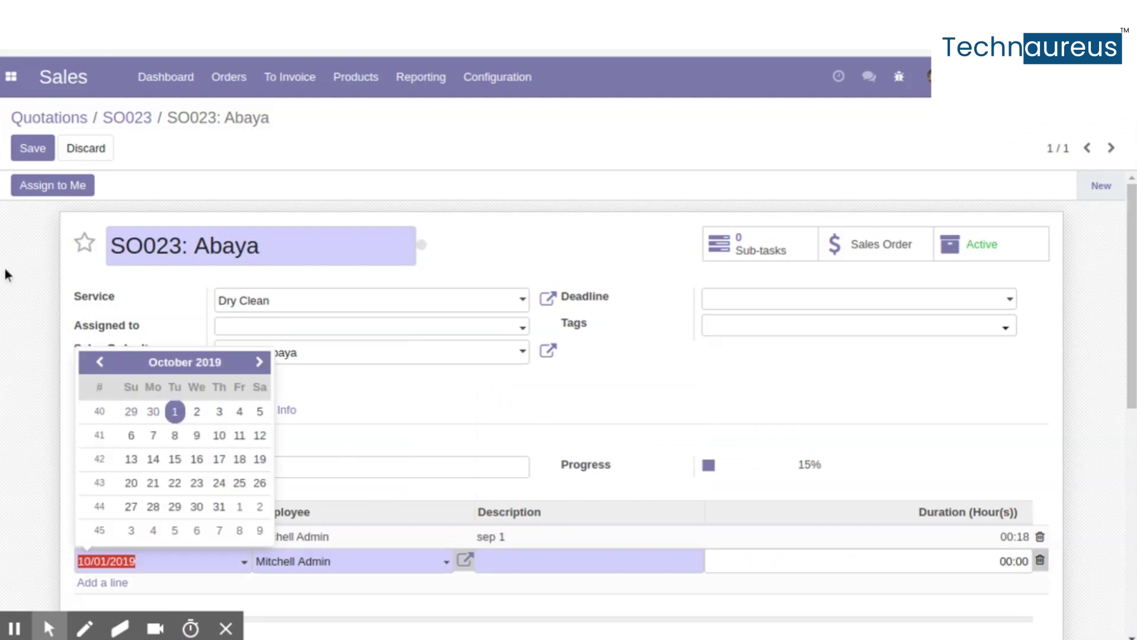
click(34, 145)
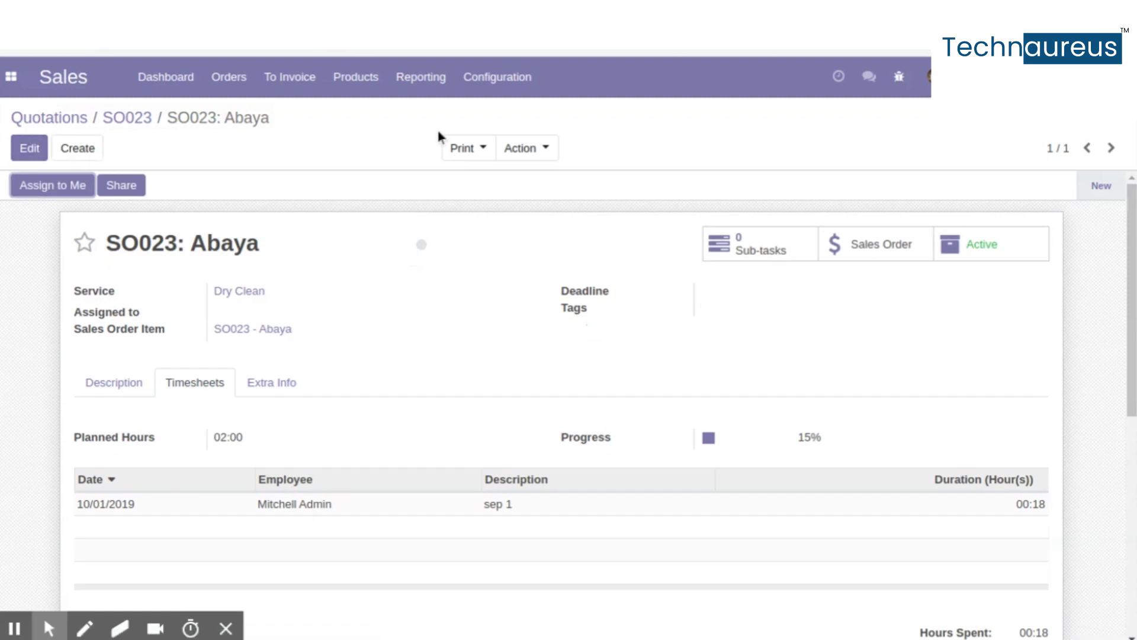
Step: Print the Abaya task's timesheet report as a PDF and open the downloaded file
click(474, 153)
click(487, 186)
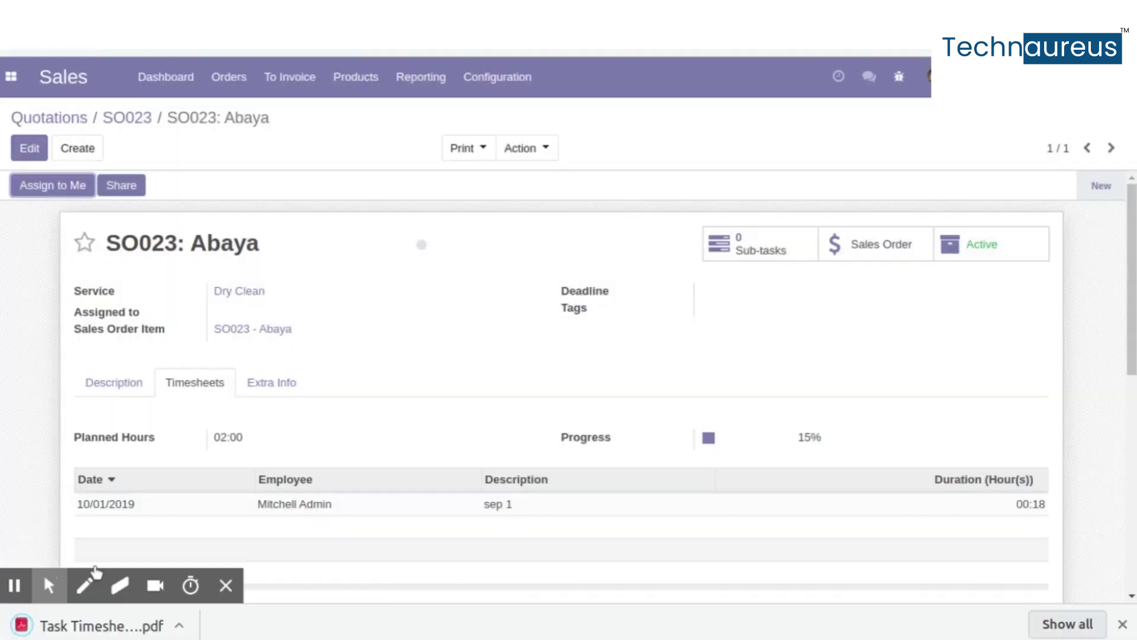
click(65, 626)
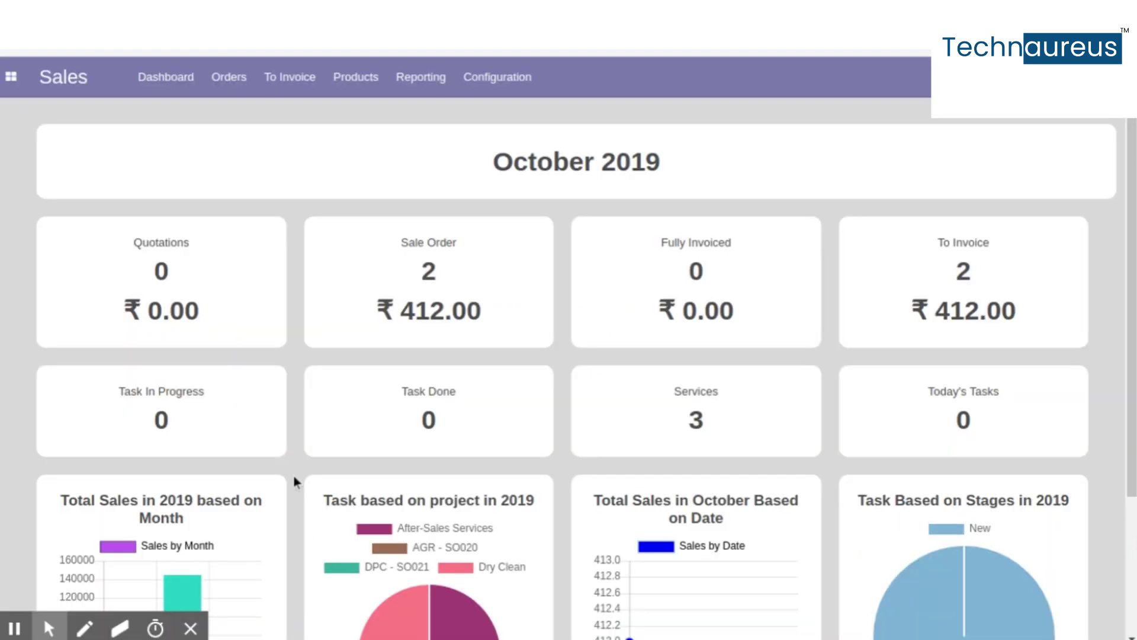
Step: Switch to Service Management and open the Dry Clean service record from the configured services
click(11, 76)
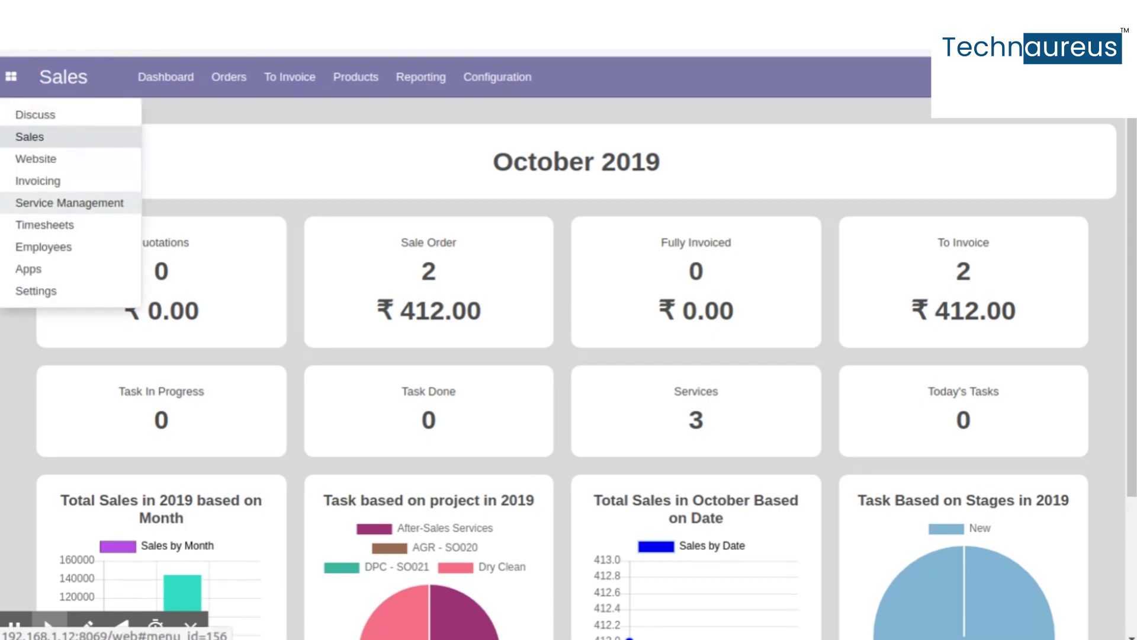
click(69, 203)
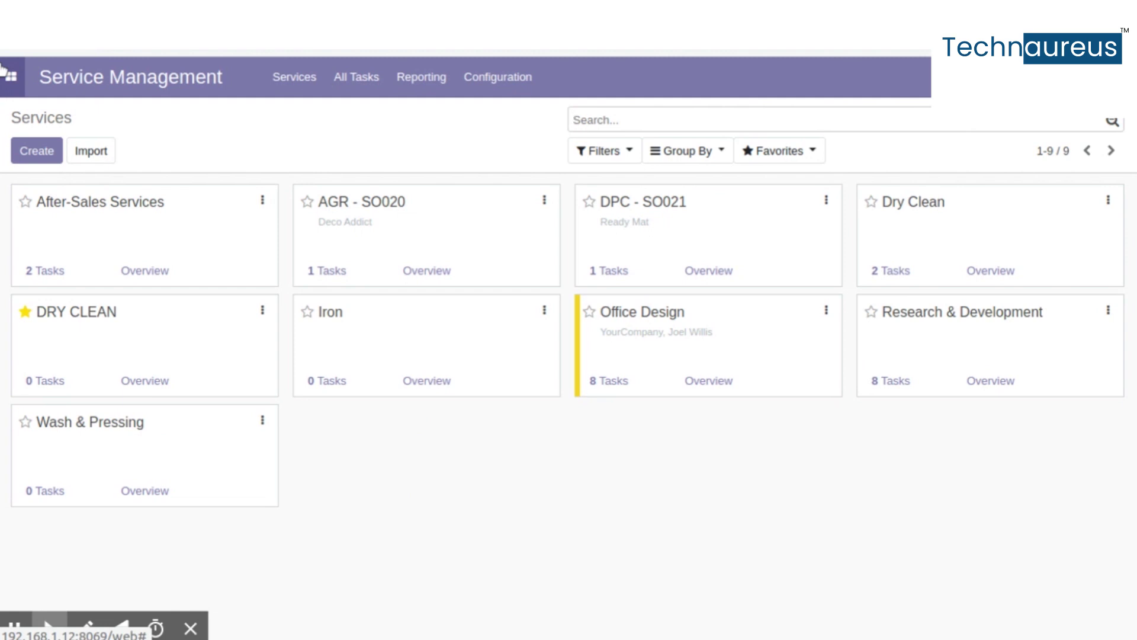
click(3, 70)
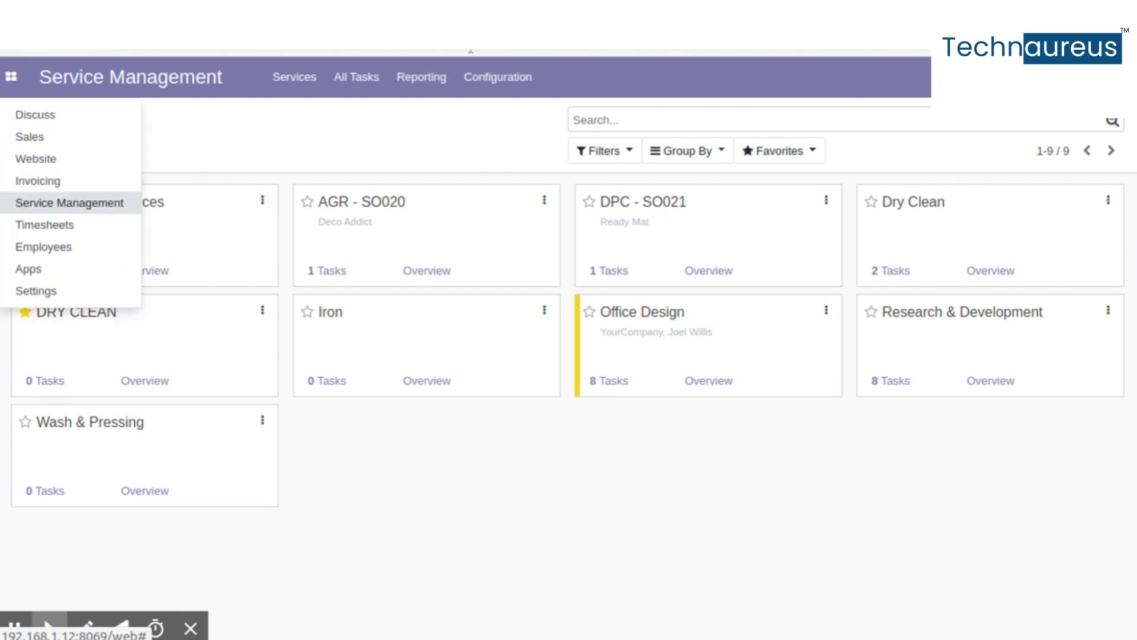
click(499, 79)
click(508, 137)
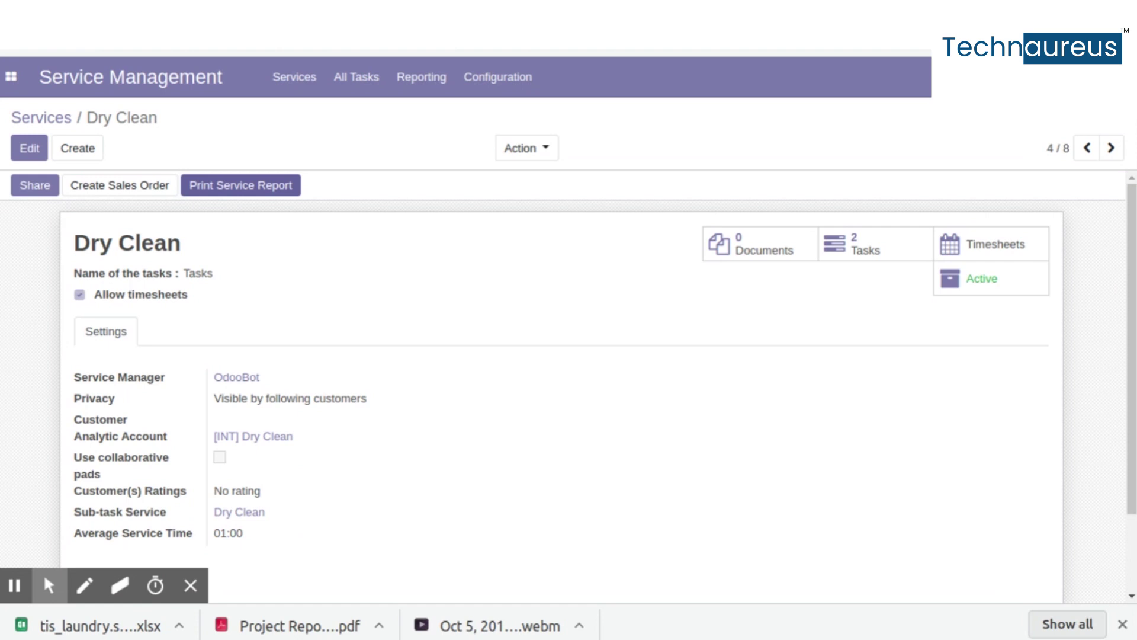
Step: Generate the unfiltered Dry Clean service report as a PDF and as an XLSX export, opening each downloaded file
click(237, 185)
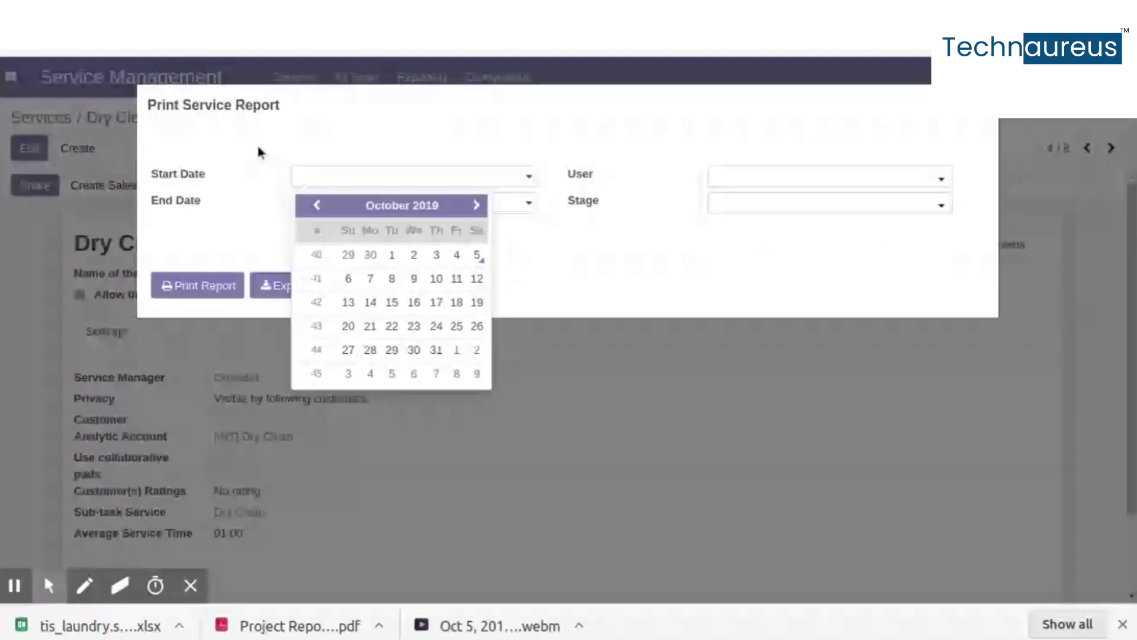
click(243, 230)
click(208, 289)
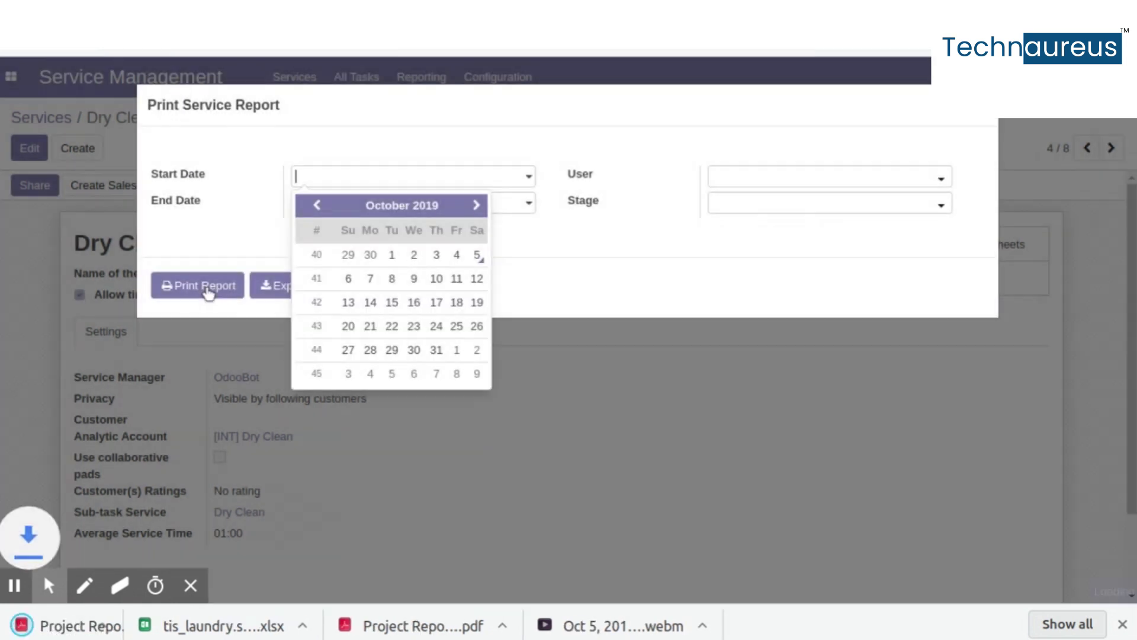
click(80, 626)
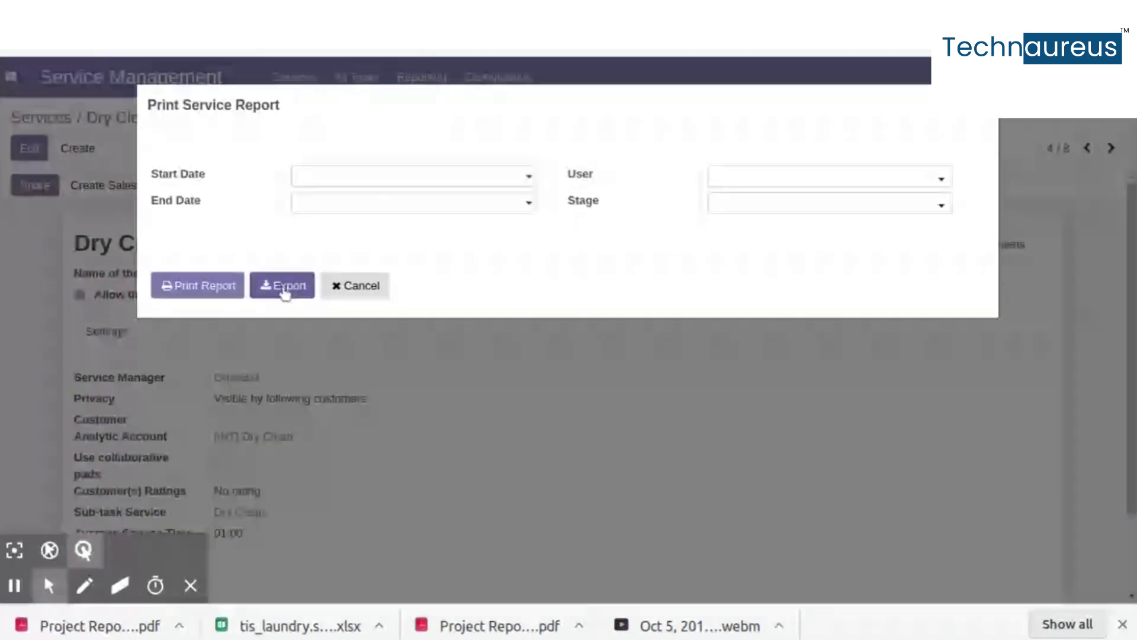
click(285, 294)
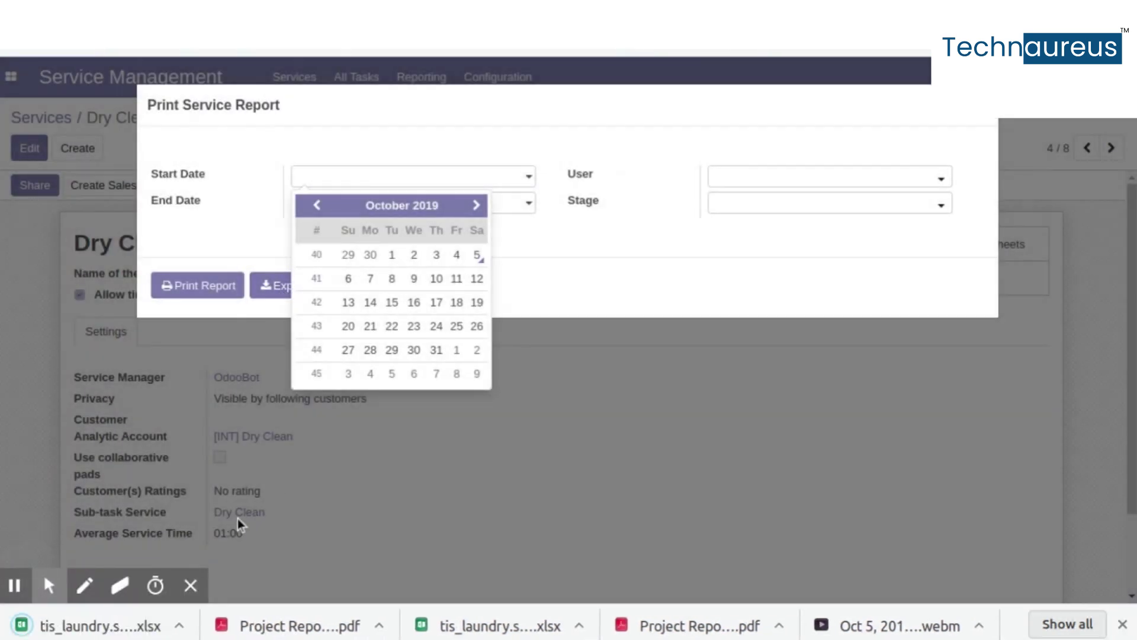
click(76, 632)
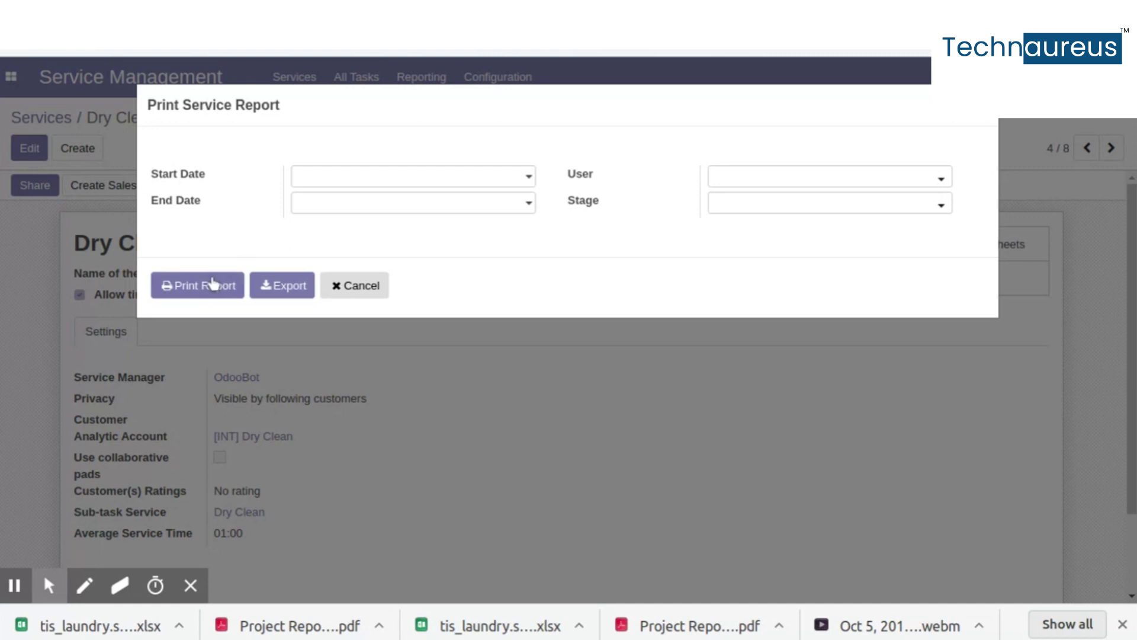
Step: Examine the start date, user and stage filters of the service report and close its dialog without printing
click(368, 178)
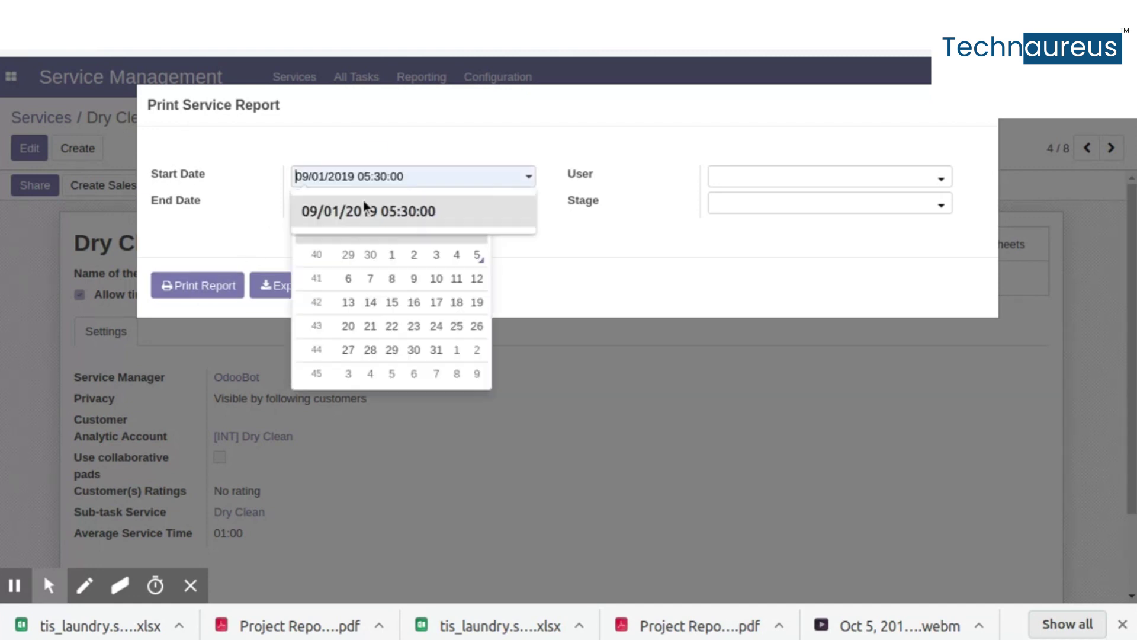
click(762, 178)
click(670, 274)
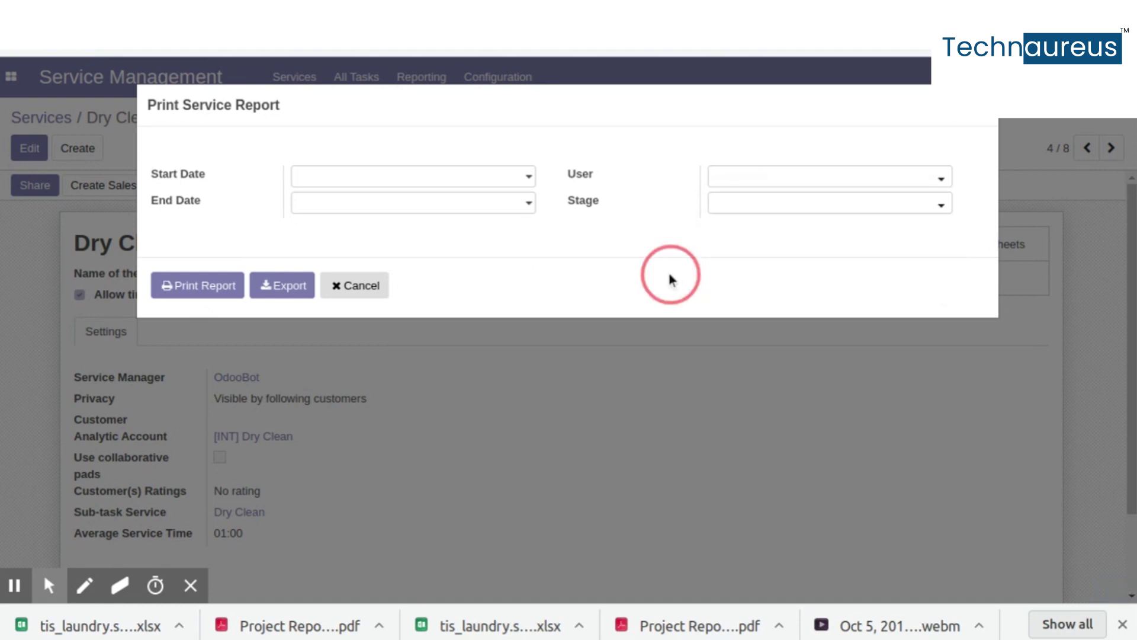
click(740, 207)
click(623, 316)
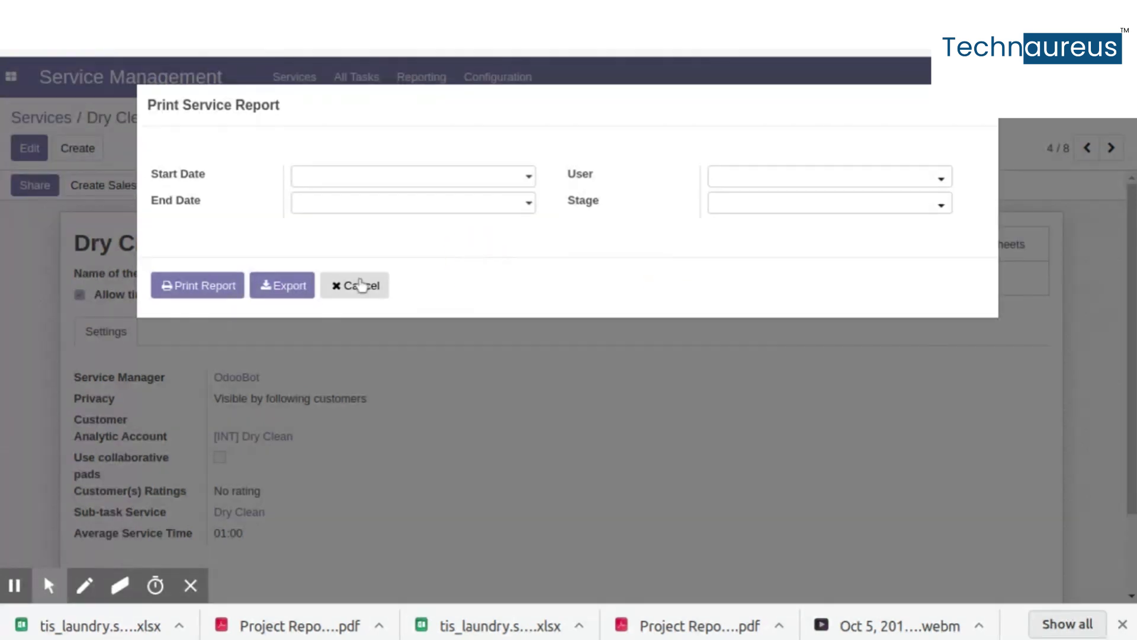
click(345, 287)
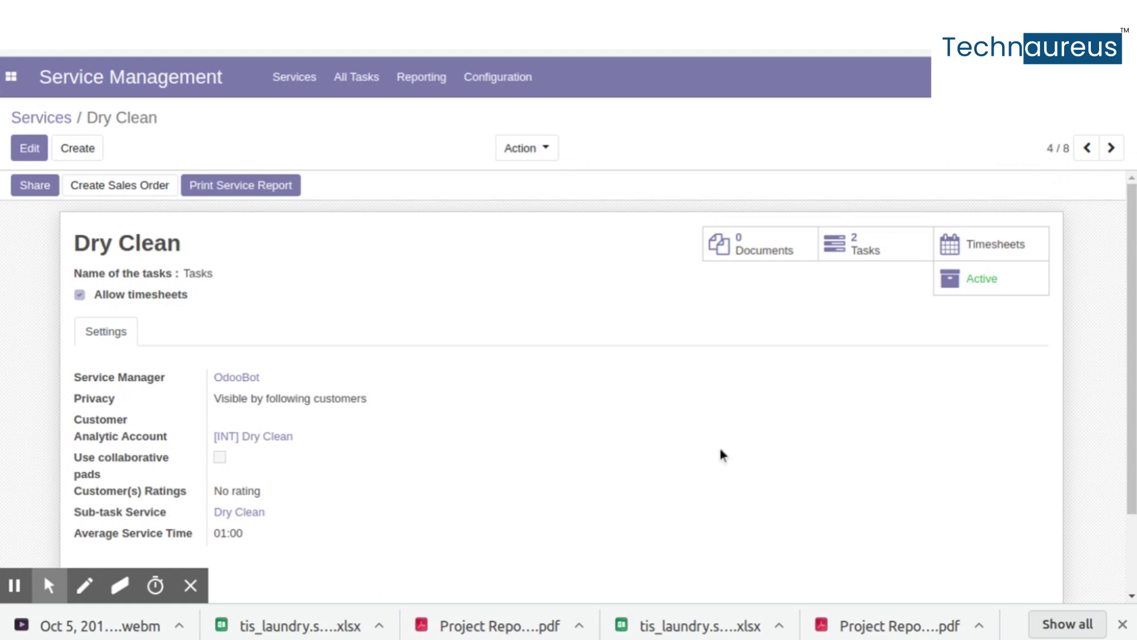
Step: Open the Task Details report's export form and dismiss the start date calendar
click(417, 91)
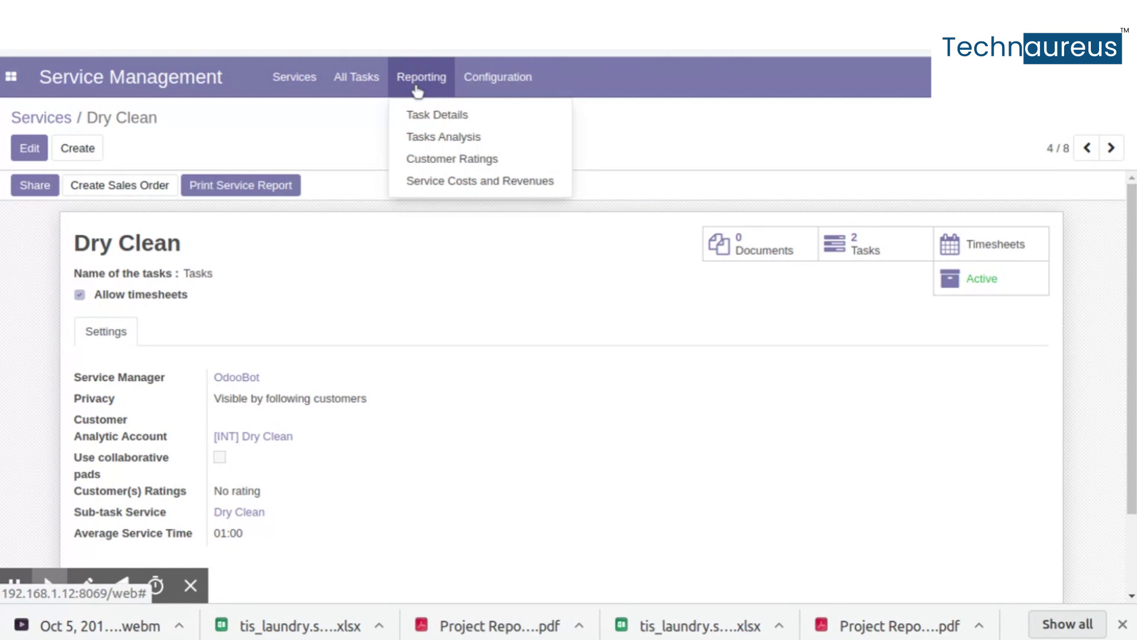
click(428, 121)
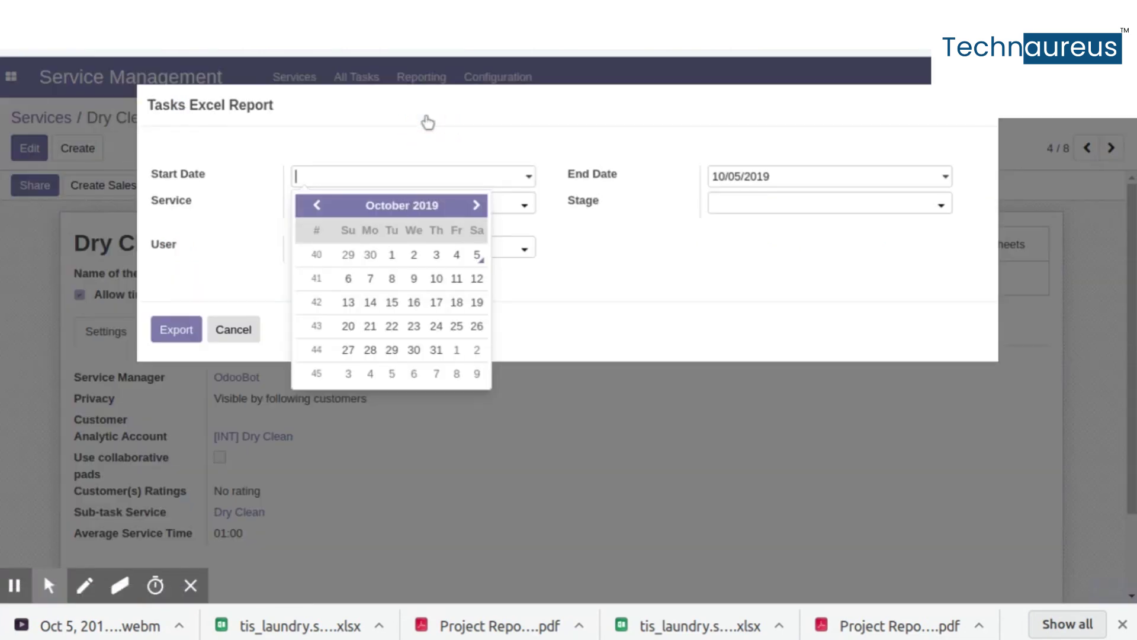
click(428, 126)
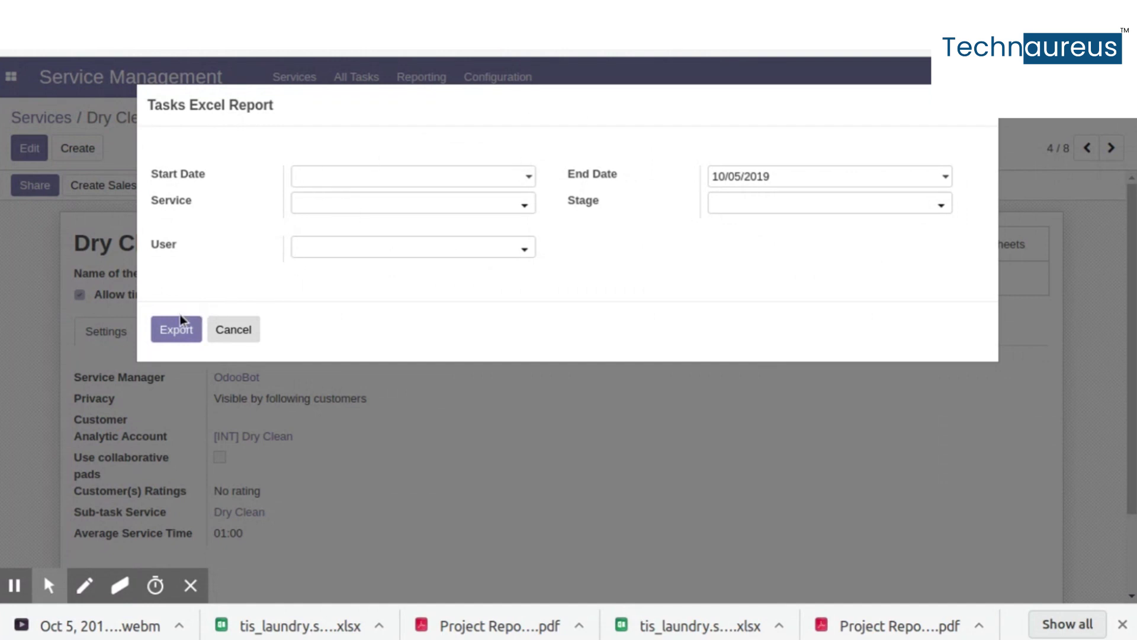
Step: Examine the service, user and stage filter choices of the tasks Excel report, leaving all of them unset
click(351, 213)
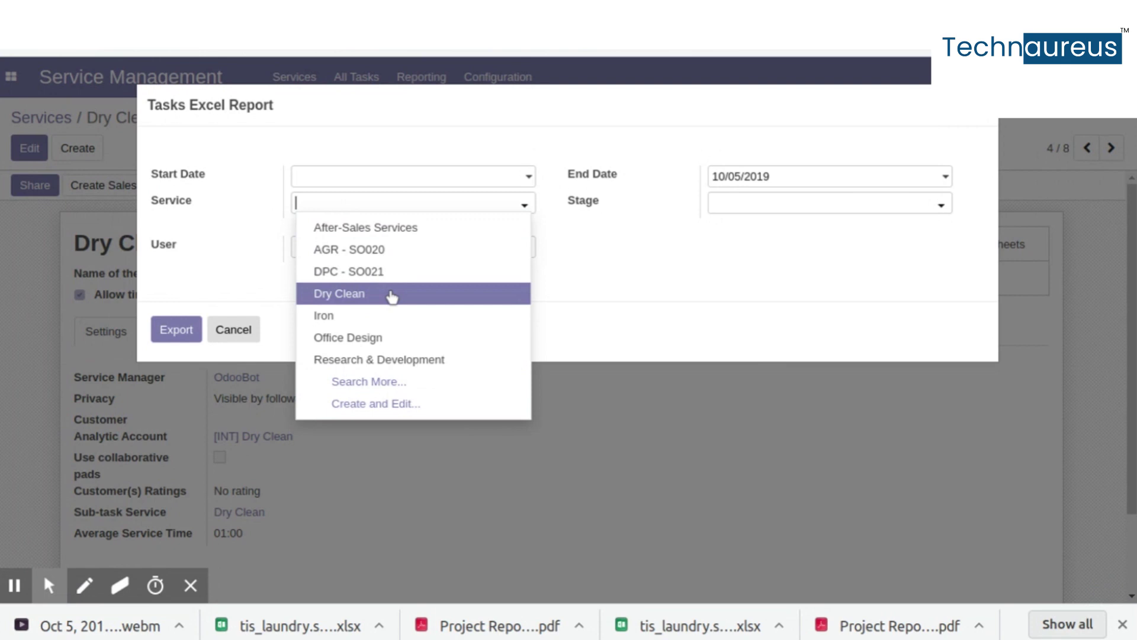
click(419, 238)
click(417, 255)
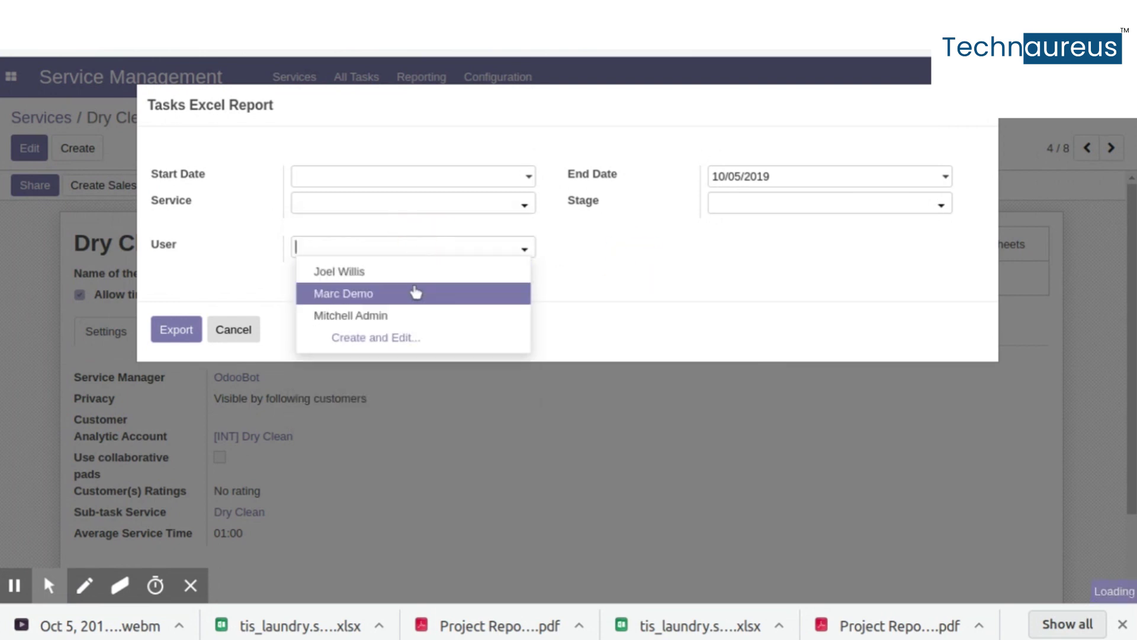
click(730, 255)
click(780, 214)
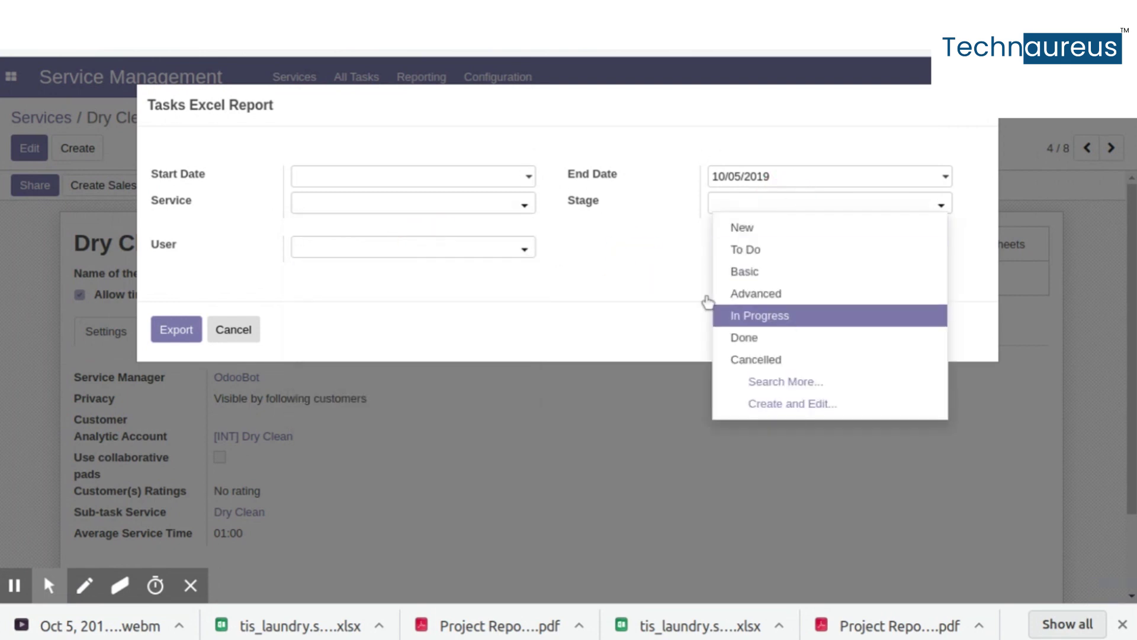
click(468, 296)
Step: Export the unfiltered tasks Excel report and open the downloaded XLSX file
click(176, 334)
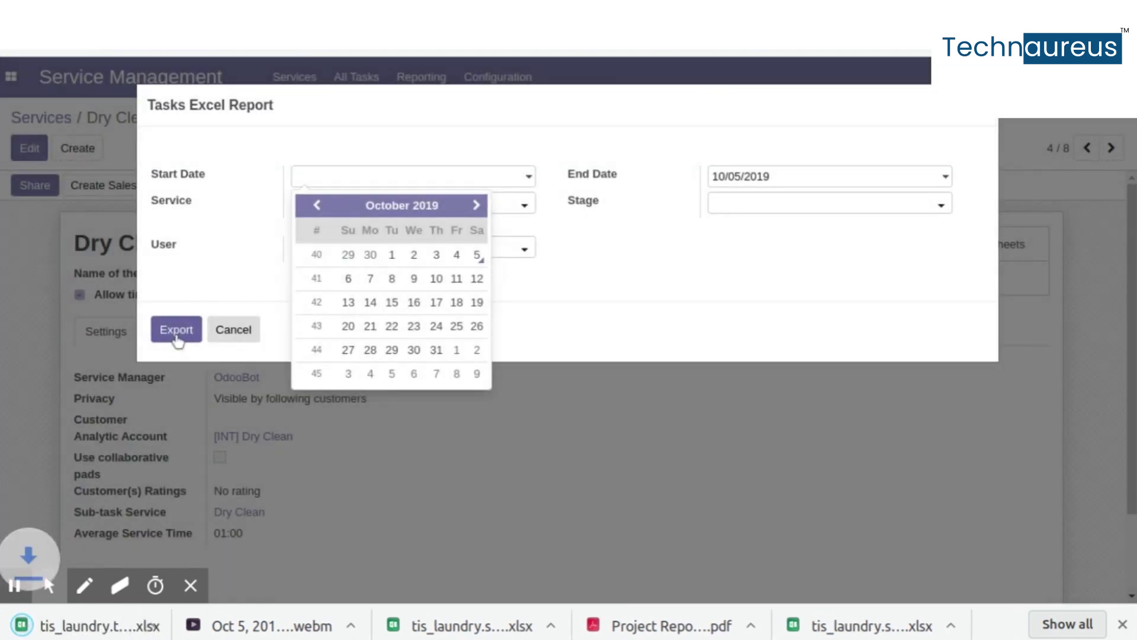
click(65, 627)
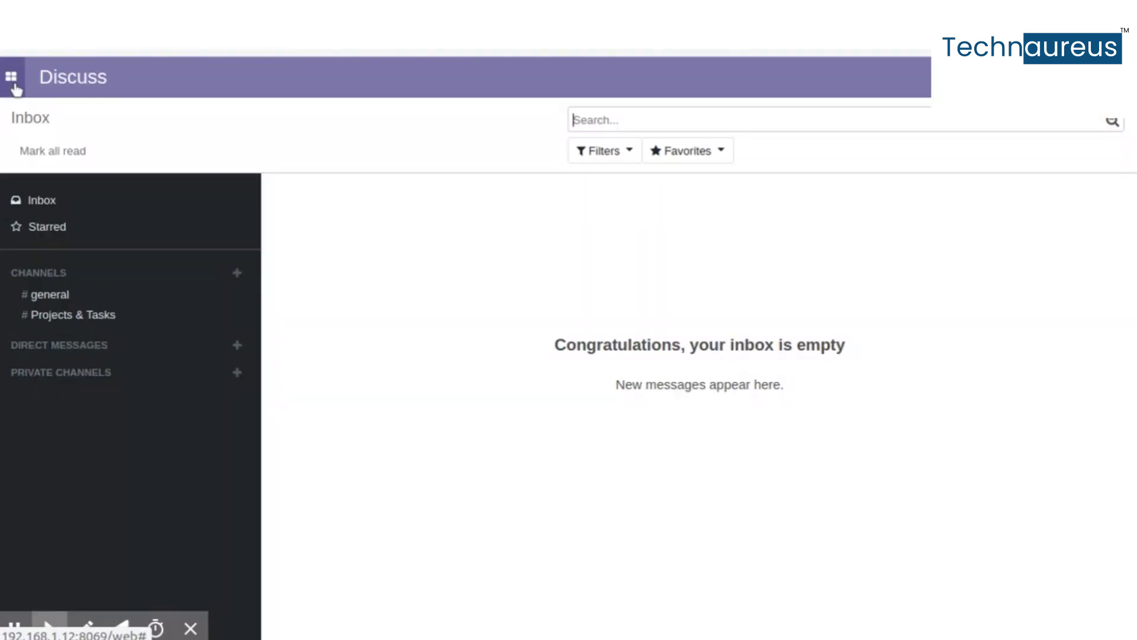
Step: Switch to Sales and examine the dashboard's order and task figures, sales charts, and task charts by service and stage
click(12, 78)
click(25, 143)
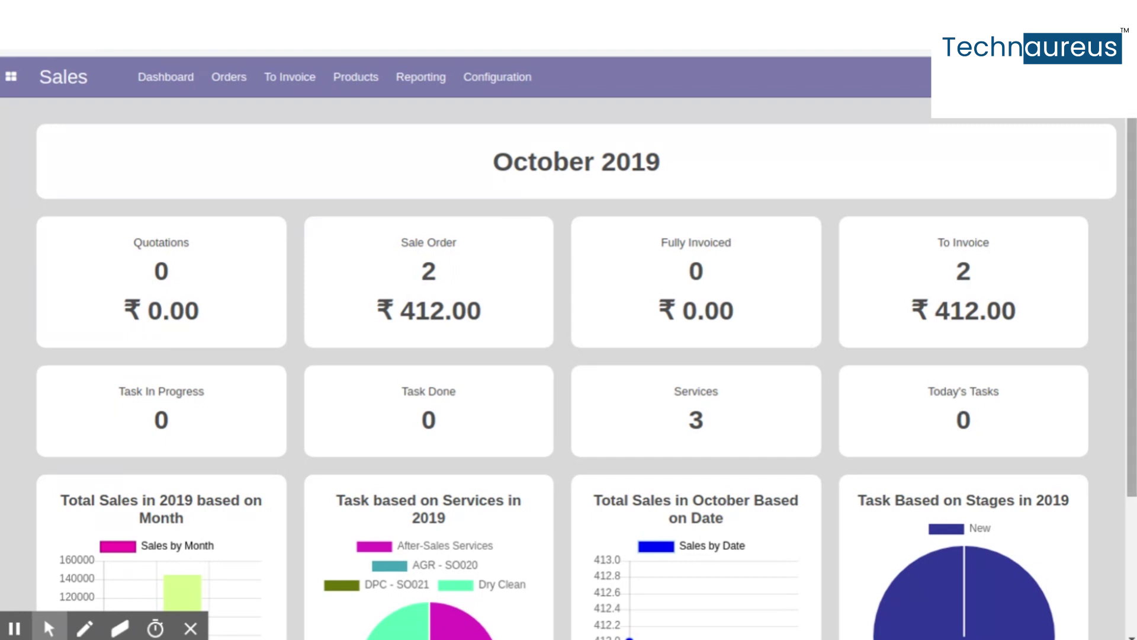
scroll(173, 523, down, 3)
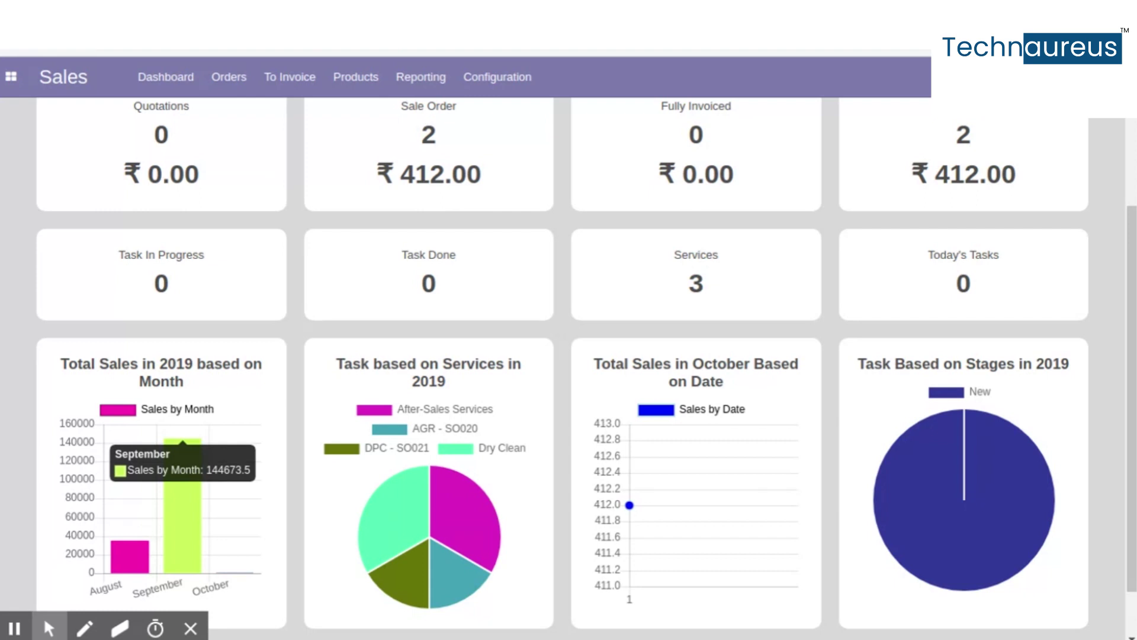
mouse_move(374, 586)
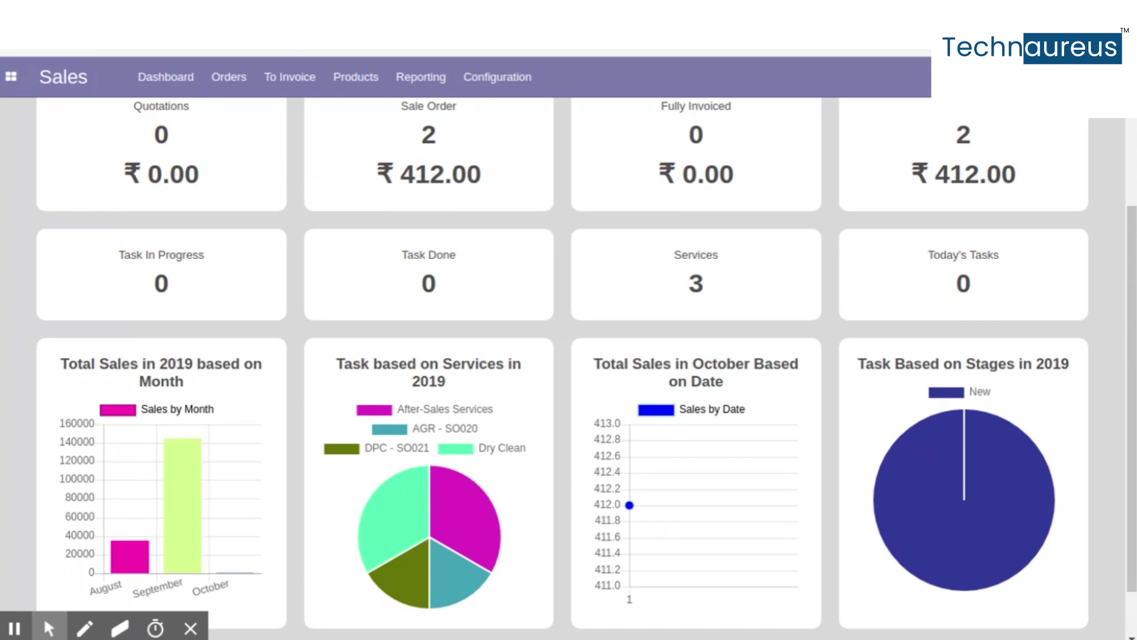
mouse_move(977, 503)
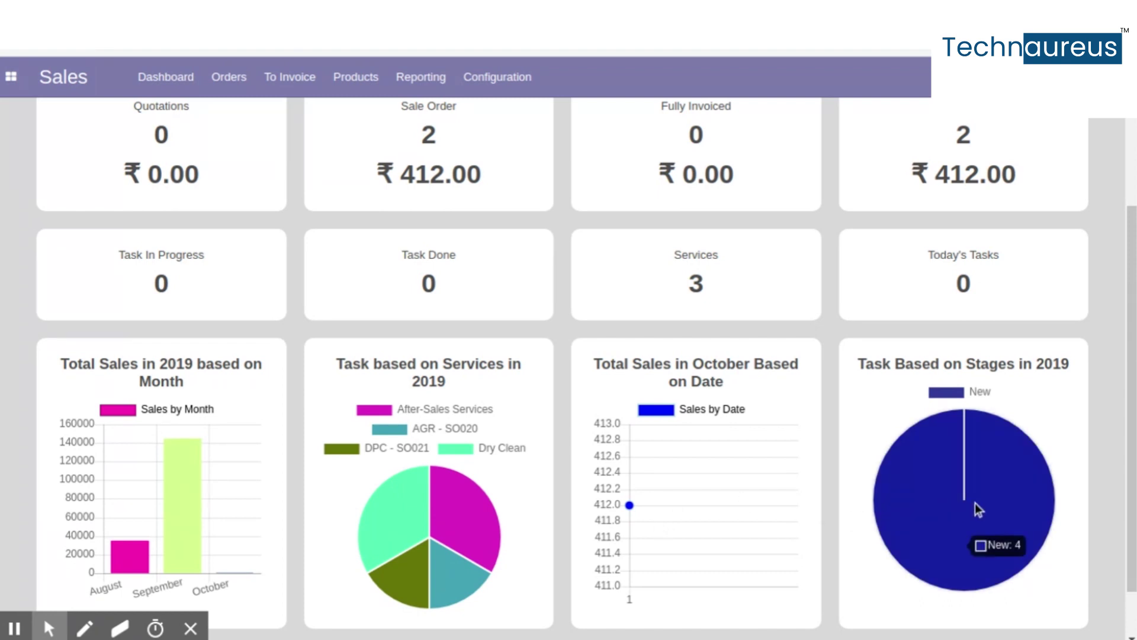